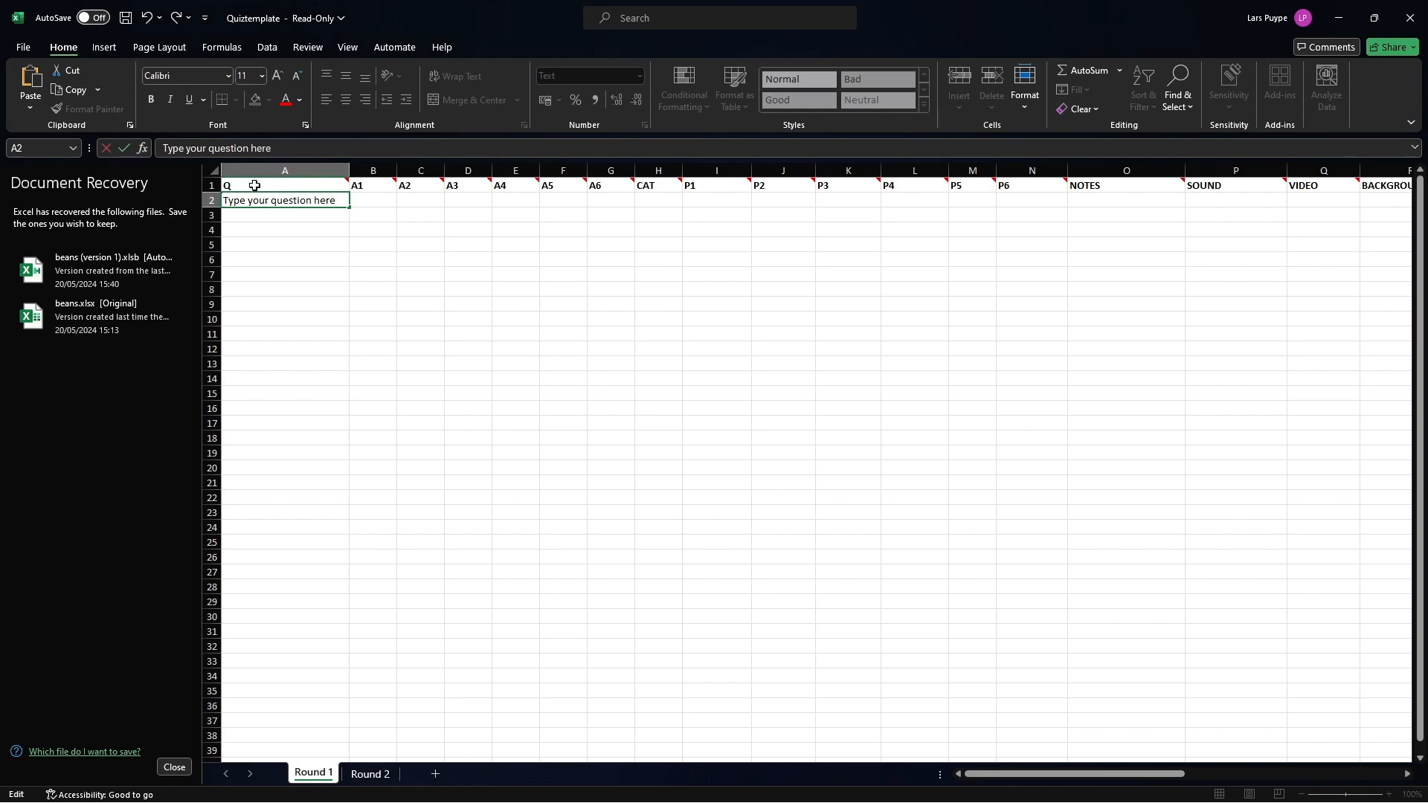
# Enter "Let it be" as the correct answer in the A1 column of the first question row.
pyautogui.moveTo(254, 184)
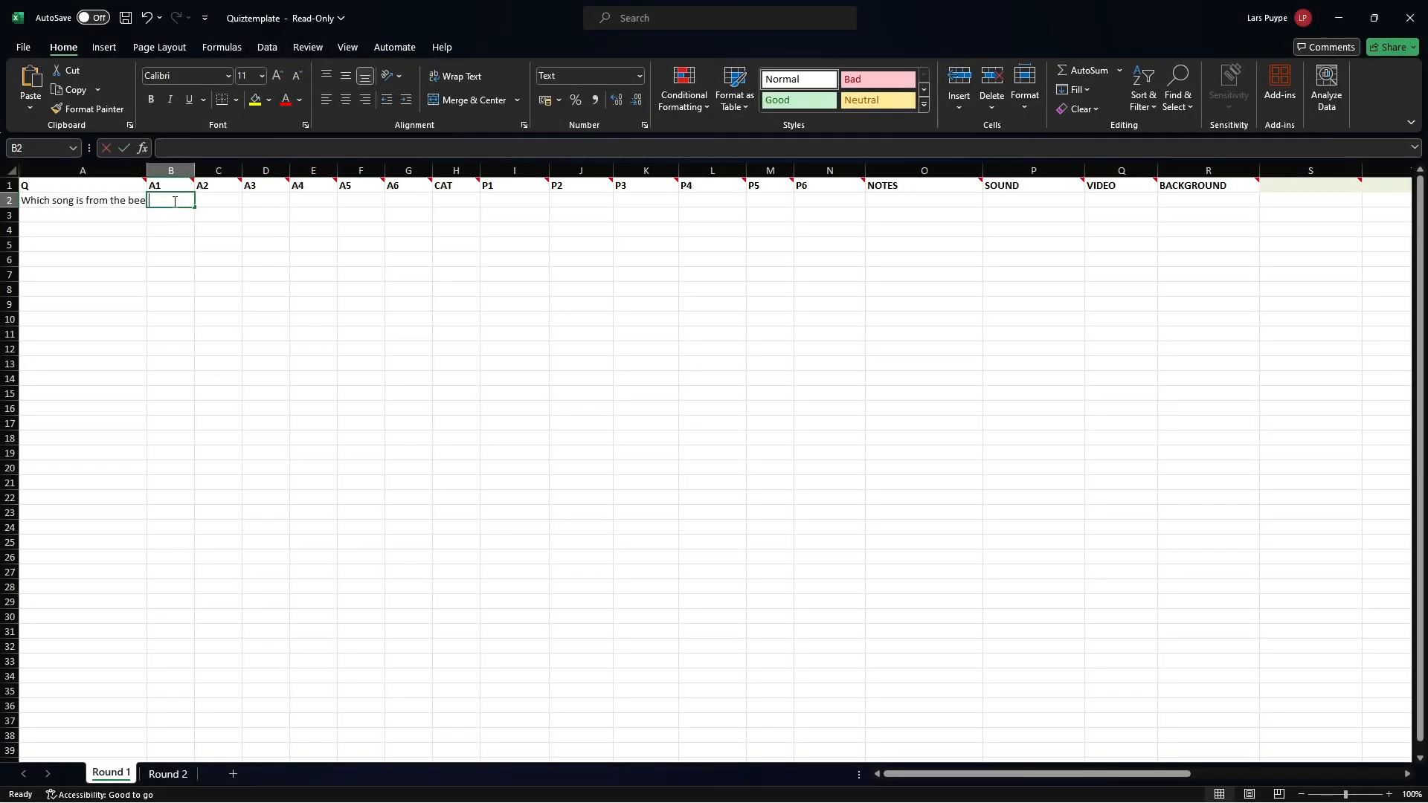
pyautogui.doubleClick(175, 201)
pyautogui.moveTo(154, 187)
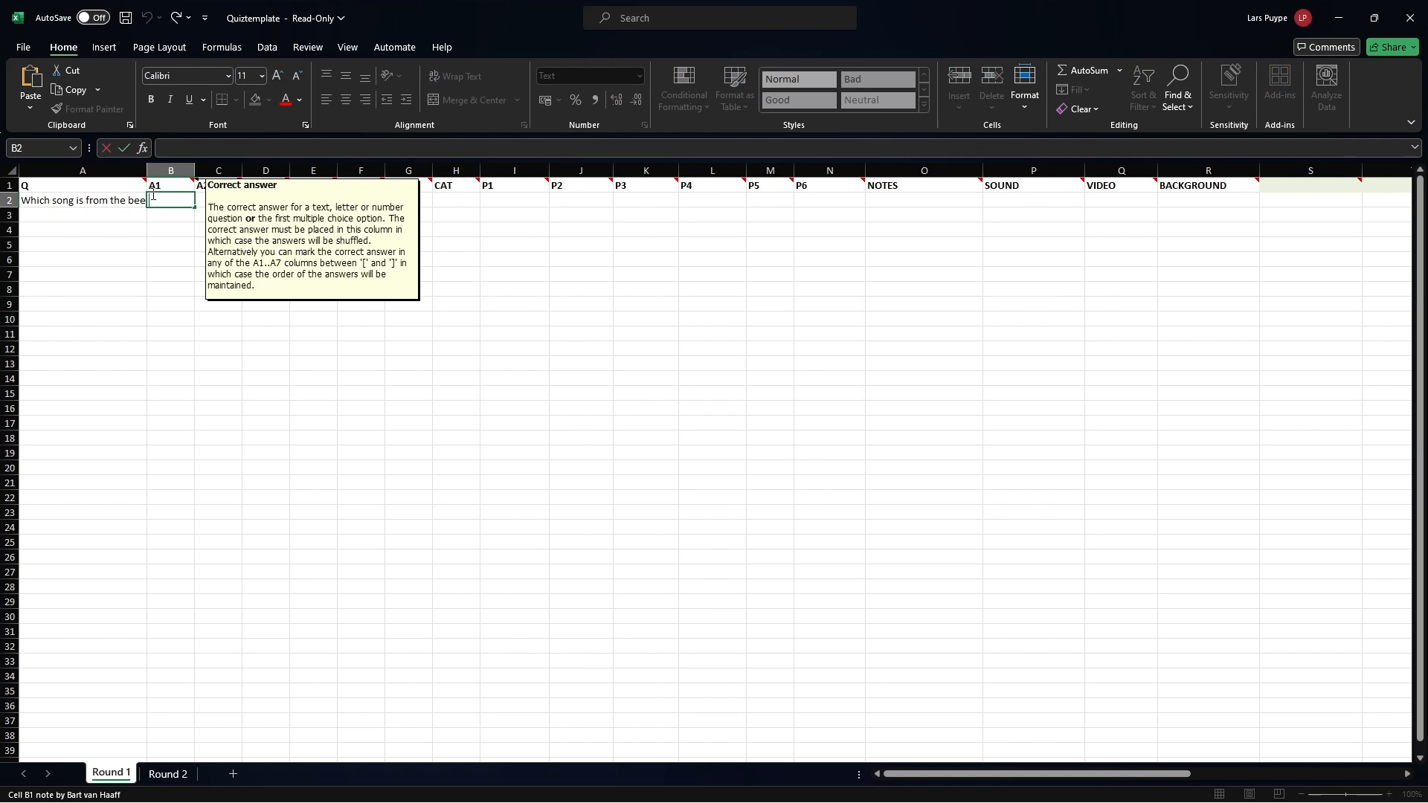
pyautogui.write('Let it be')
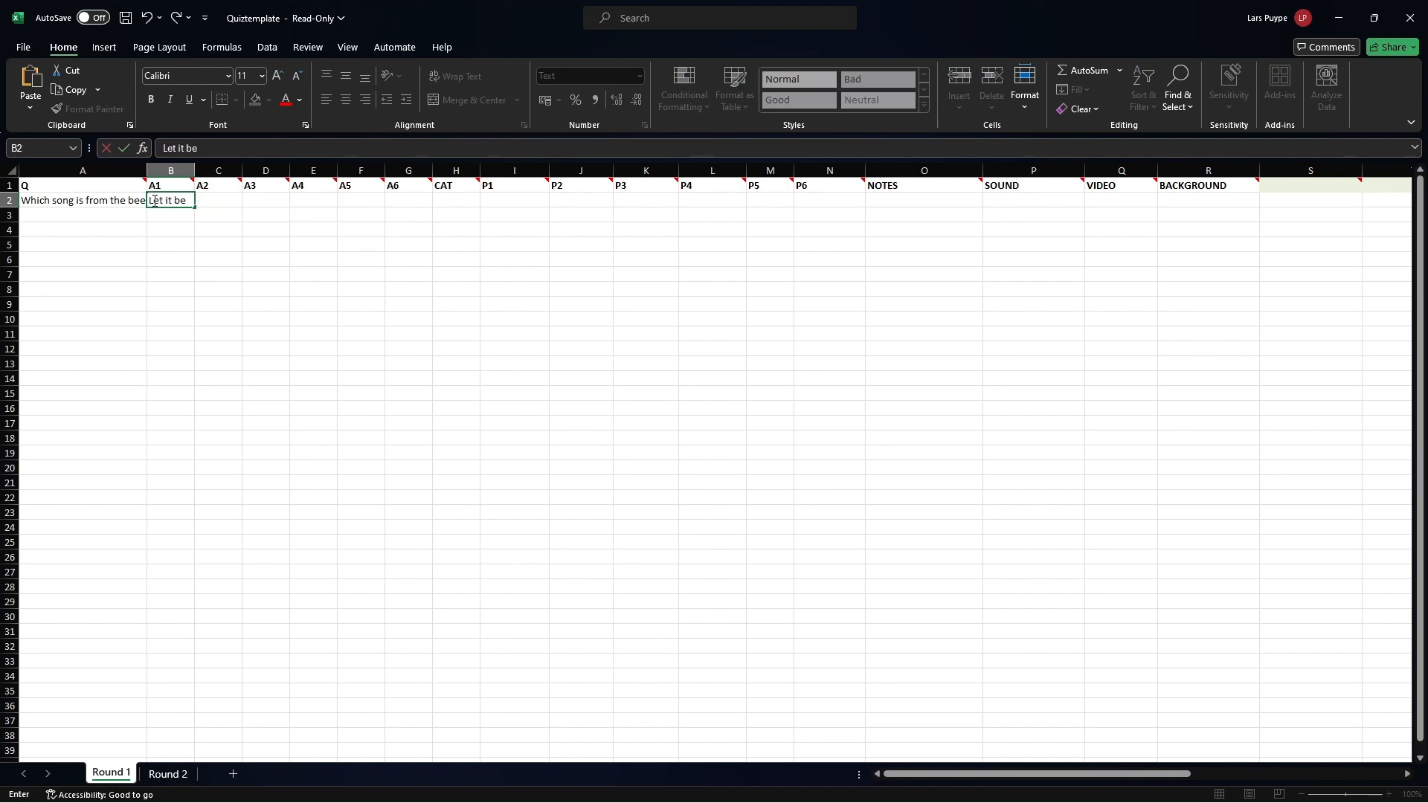
# Fill the first question's wrong answers with "Black Swan" in A2, "Yellow Bicycle" in A3 and "Start me Up" in A4.
pyautogui.click(217, 198)
pyautogui.write('Black Swan')
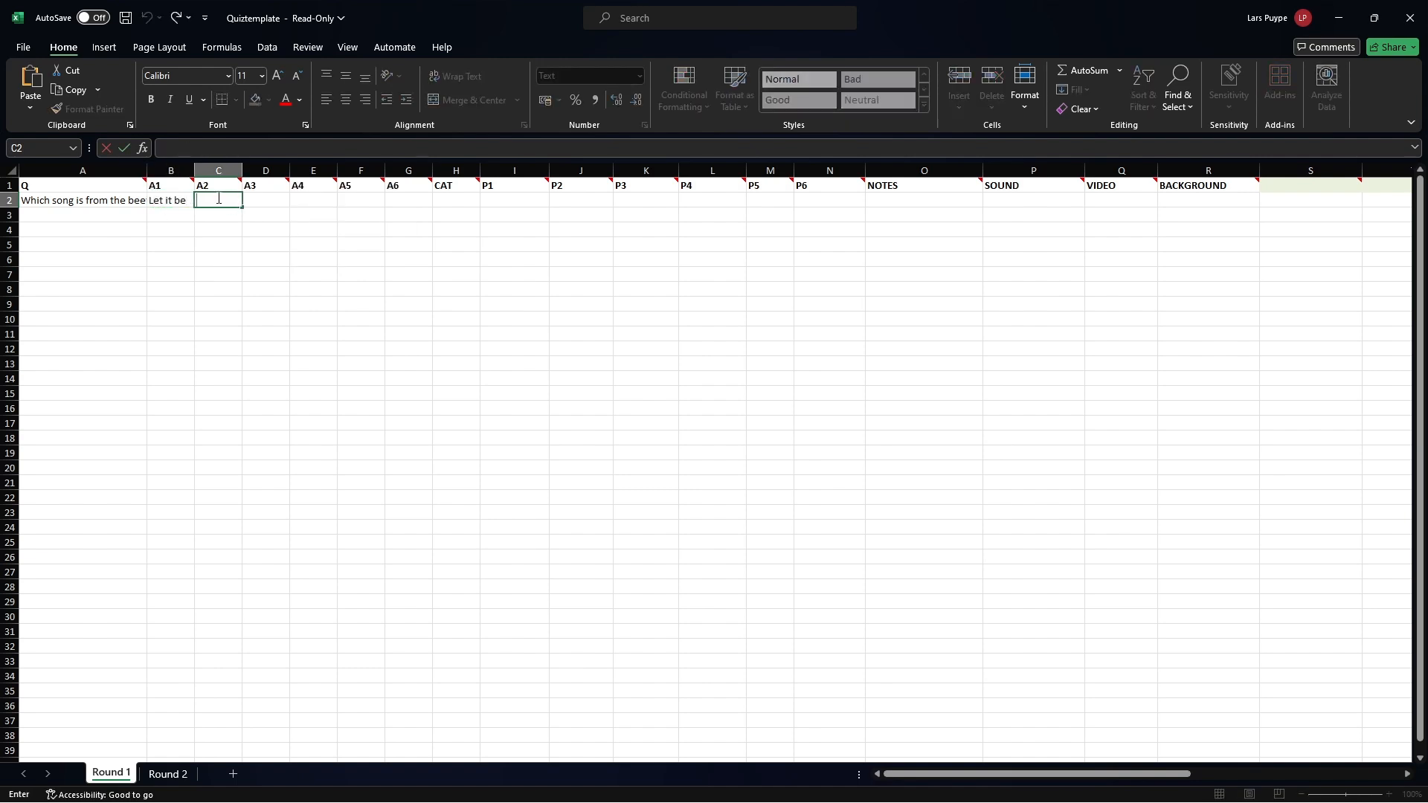
pyautogui.click(259, 201)
pyautogui.doubleClick(260, 200)
pyautogui.write('Yellow Bicycle')
pyautogui.click(303, 228)
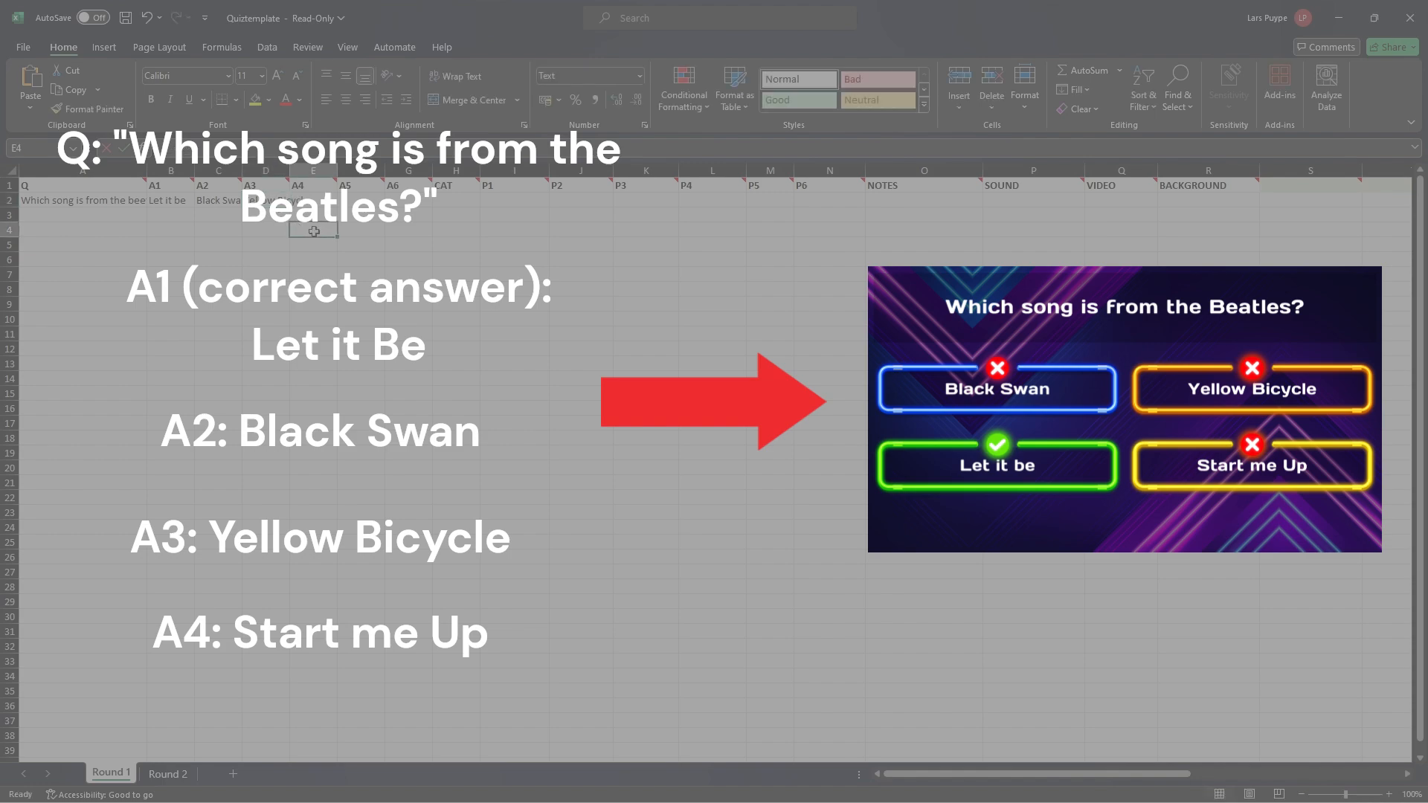
pyautogui.click(320, 202)
pyautogui.write('Start me Up')
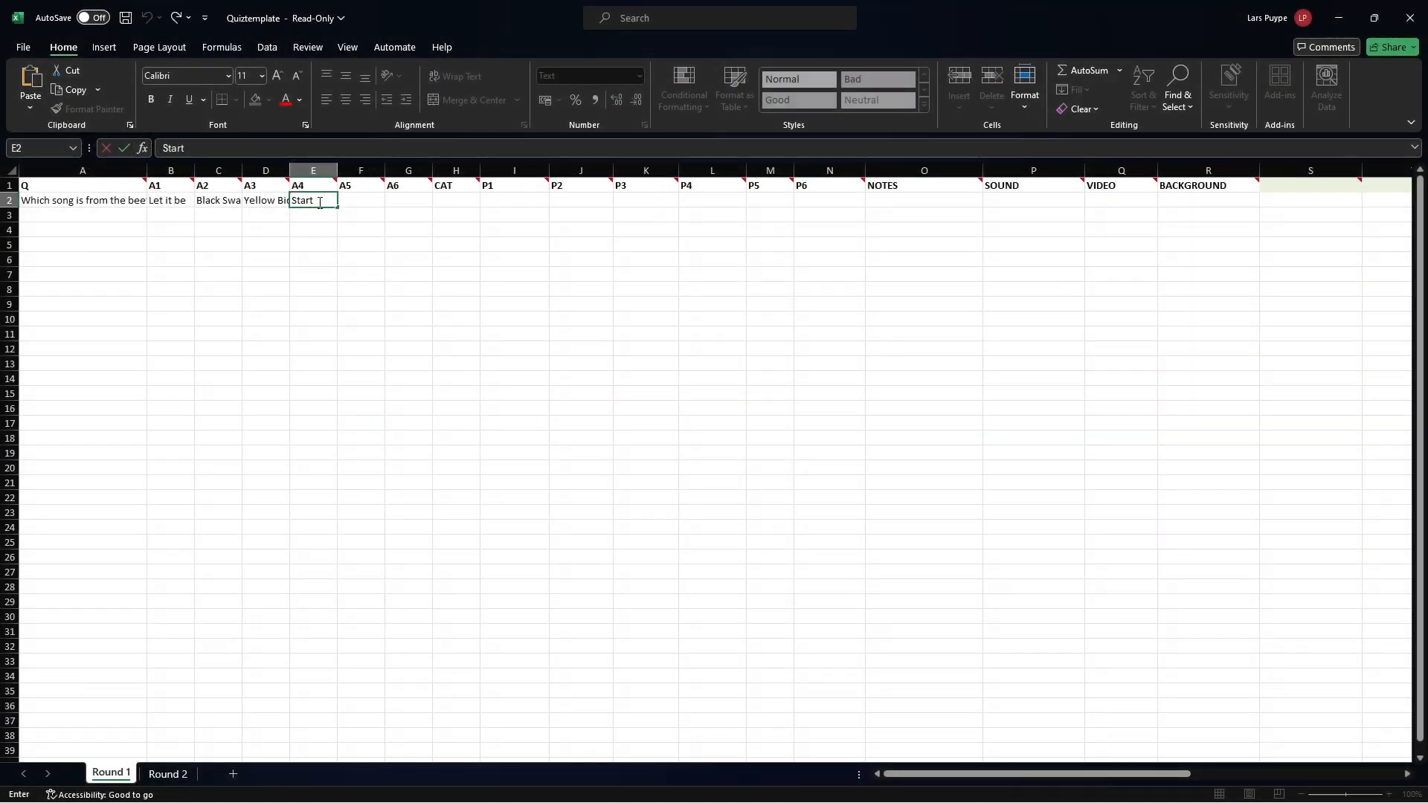
# Enclose the correct answer in square brackets so it reads "[Let it be]".
pyautogui.click(171, 213)
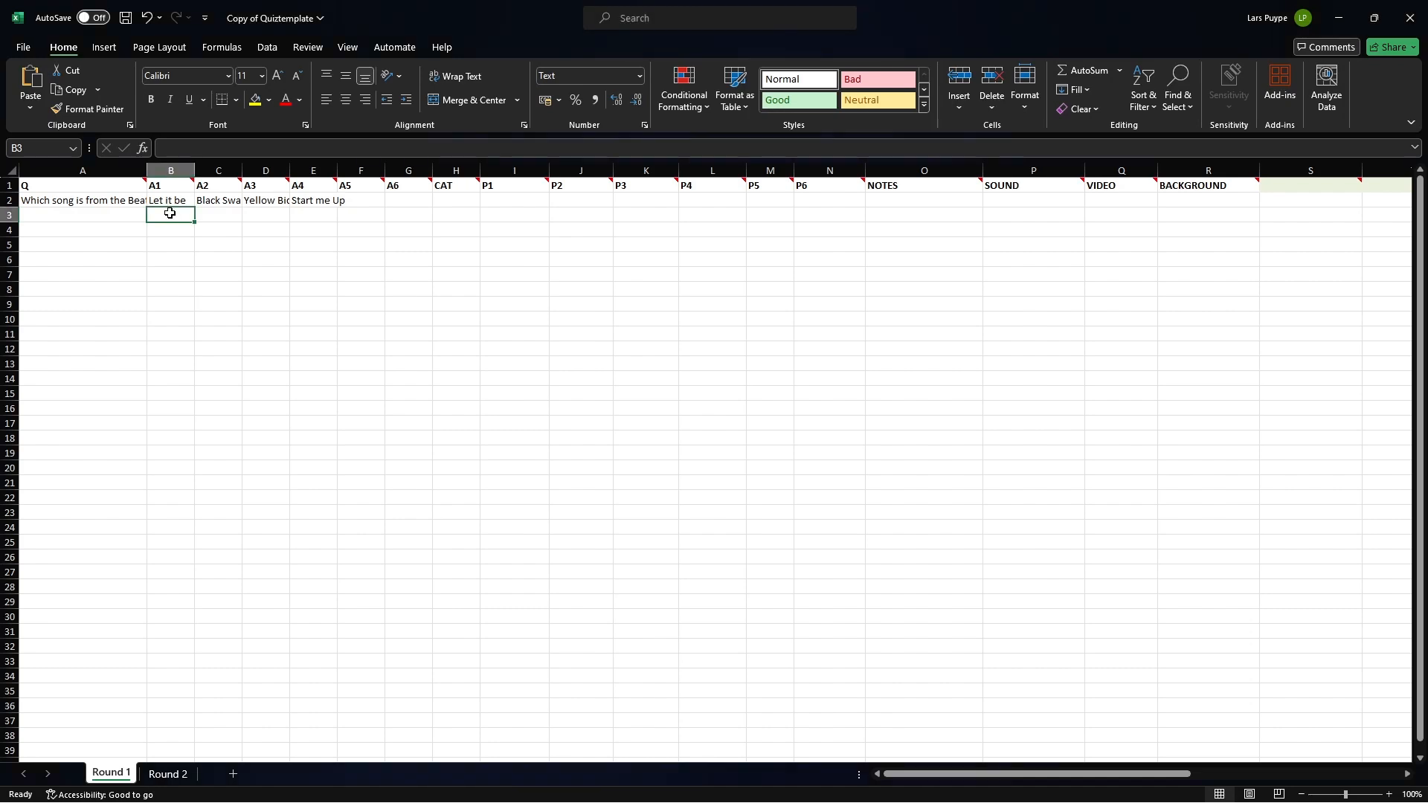
pyautogui.doubleClick(166, 202)
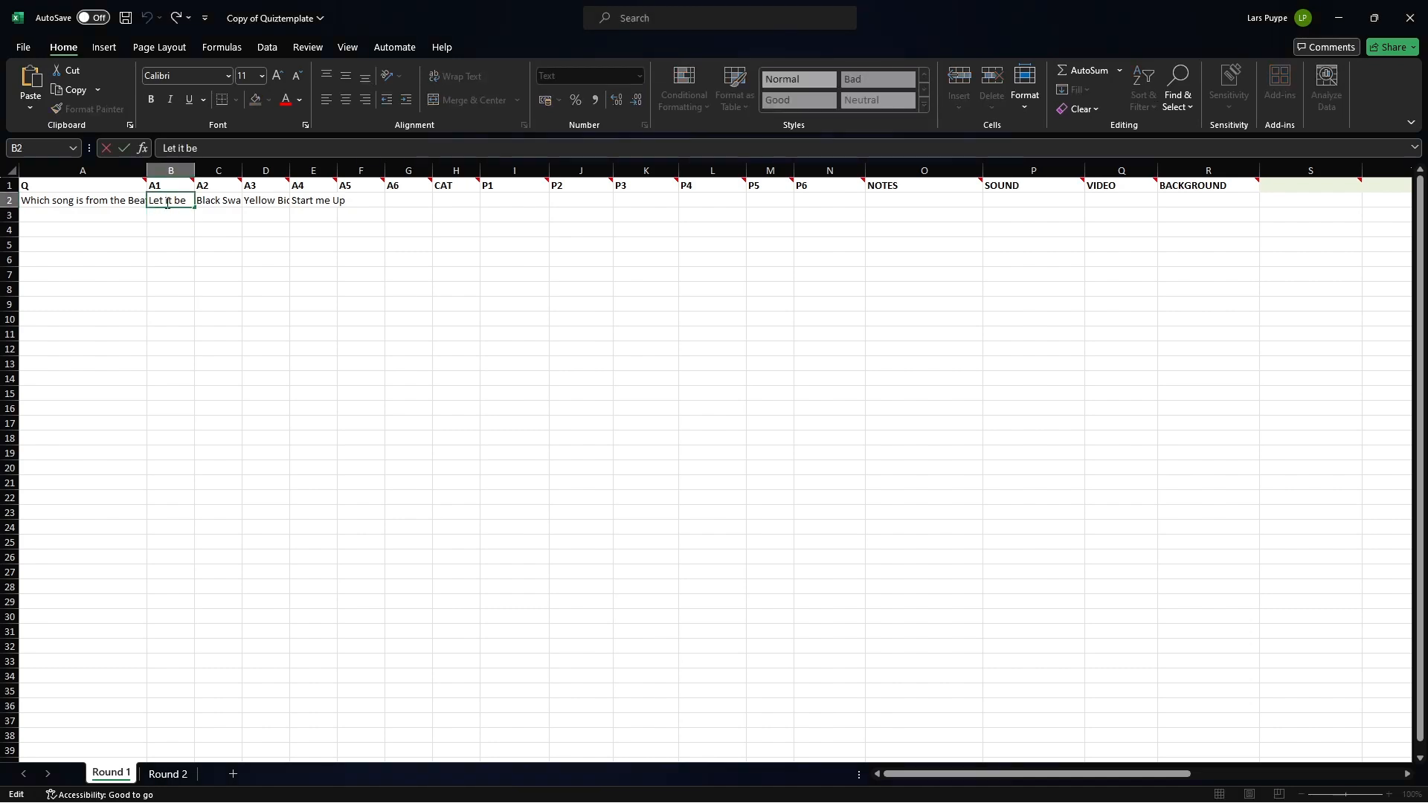
pyautogui.write('[')
pyautogui.write(']')
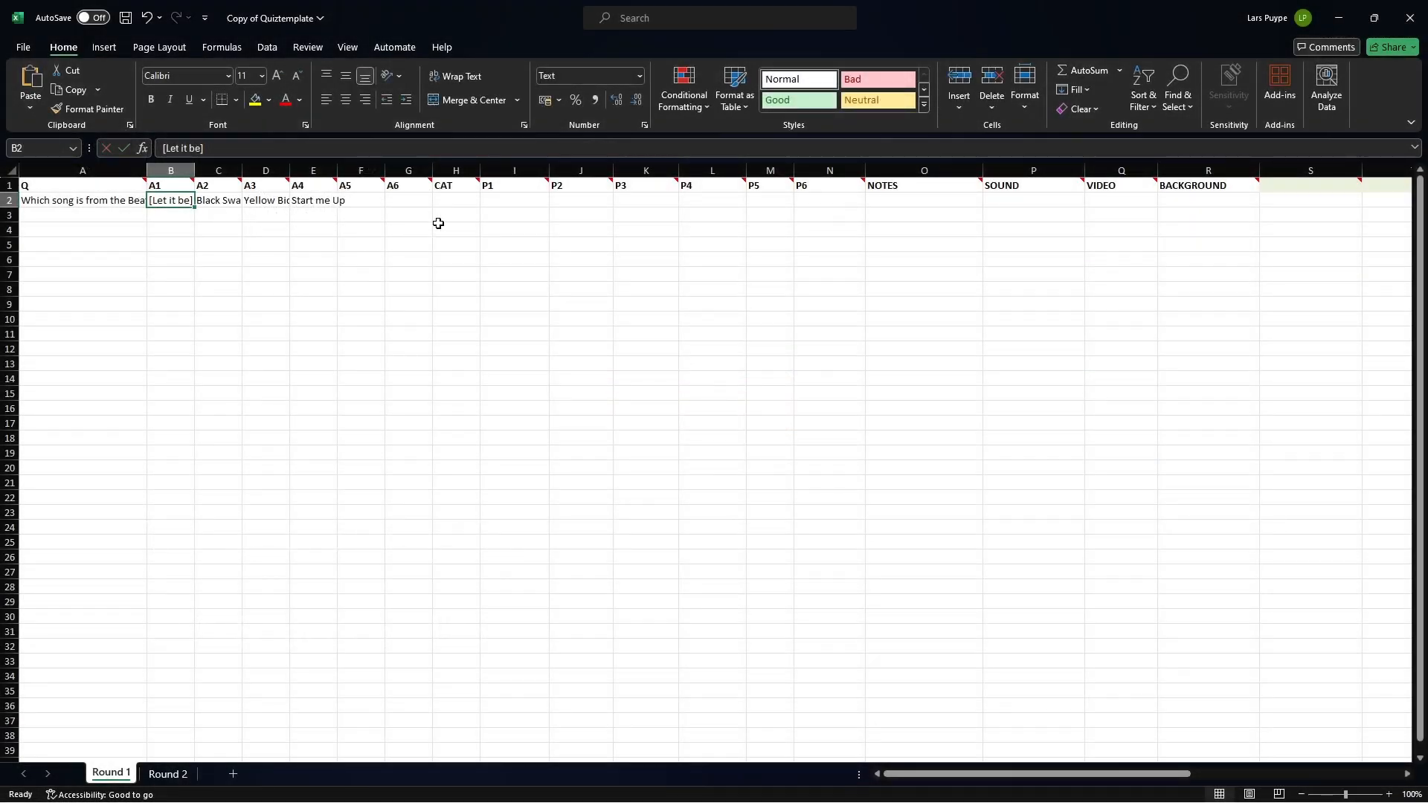
# Enter "beatles.png;The Beatles, Abbey Road" as the picture and caption in the P1 column of the first question.
pyautogui.click(456, 199)
pyautogui.moveTo(444, 187)
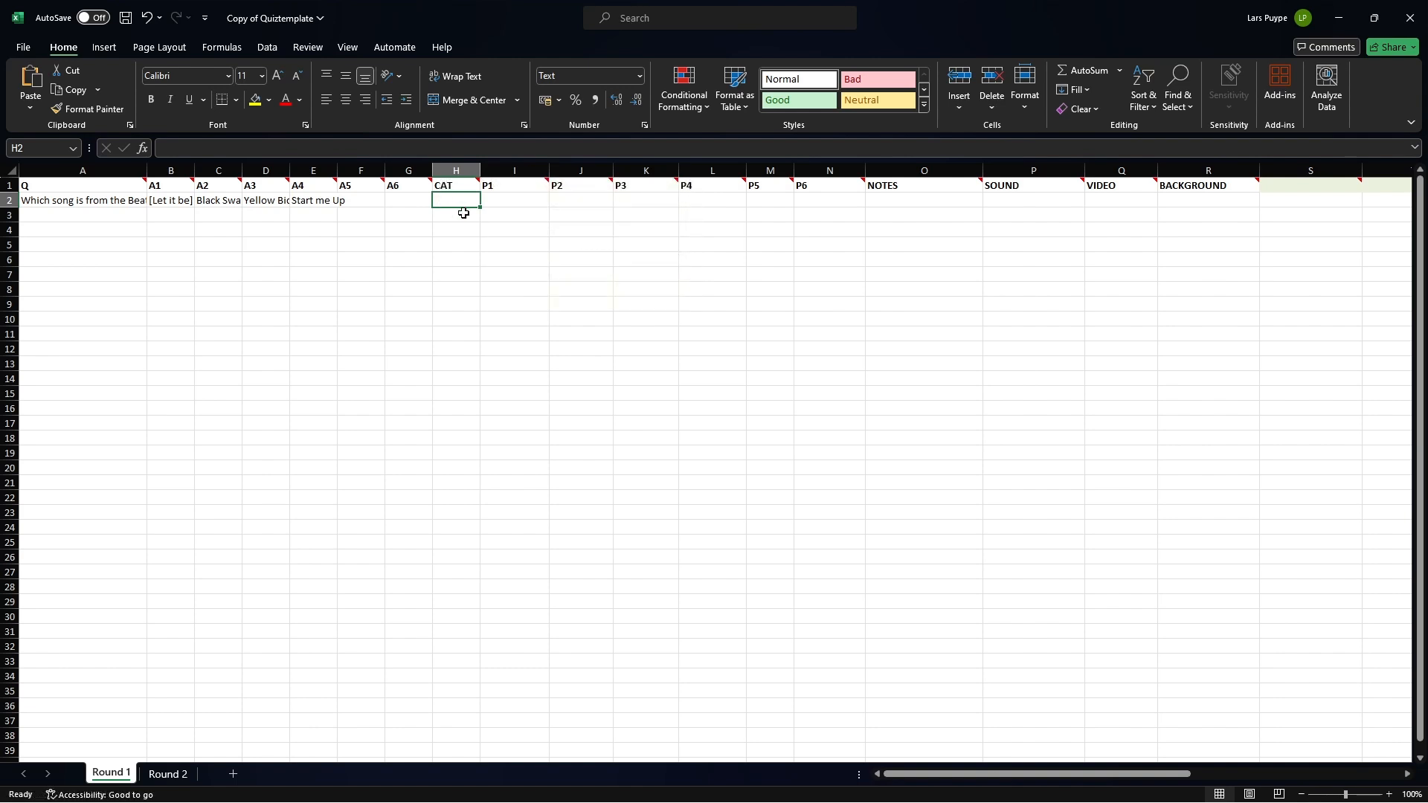
pyautogui.click(510, 200)
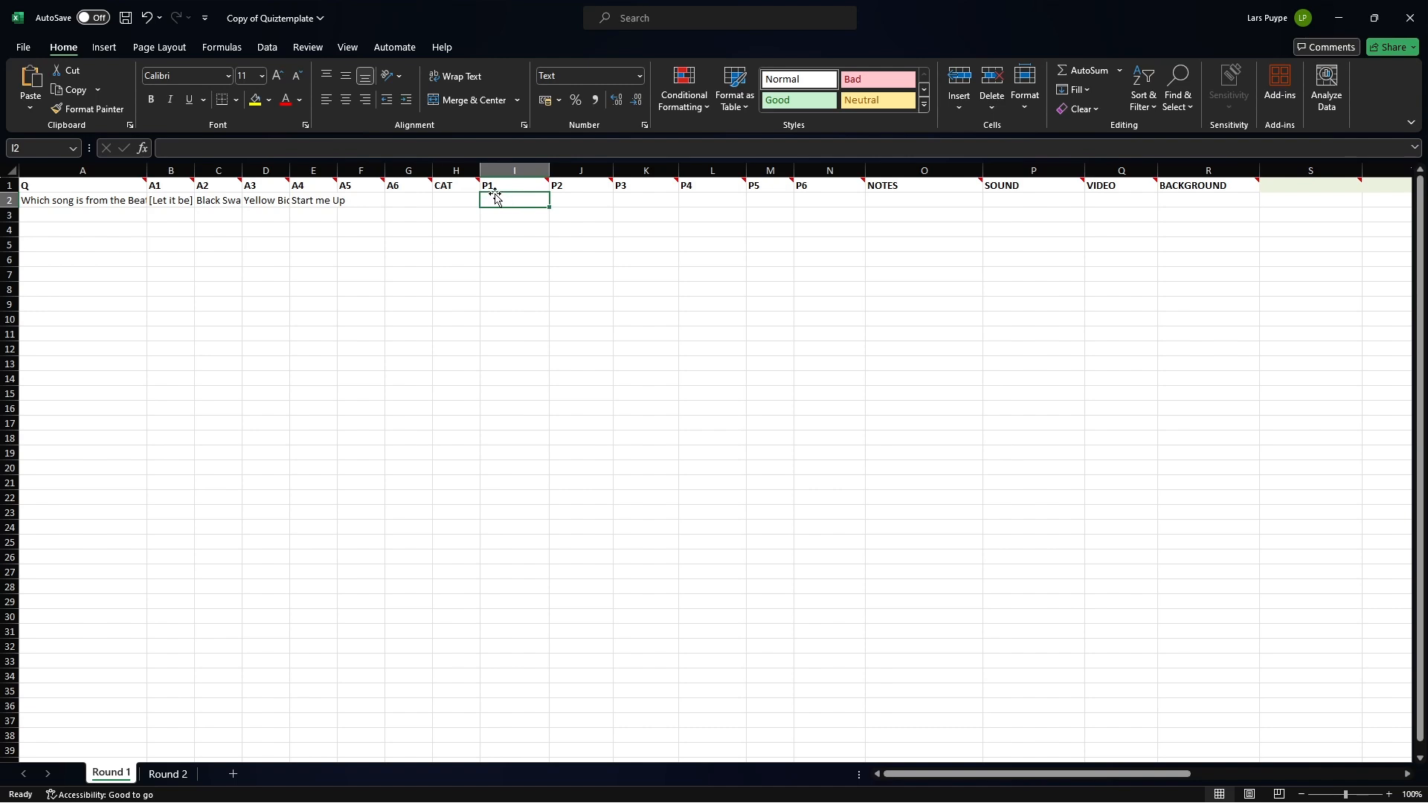
pyautogui.moveTo(492, 185)
pyautogui.doubleClick(493, 201)
pyautogui.write('beatles.png')
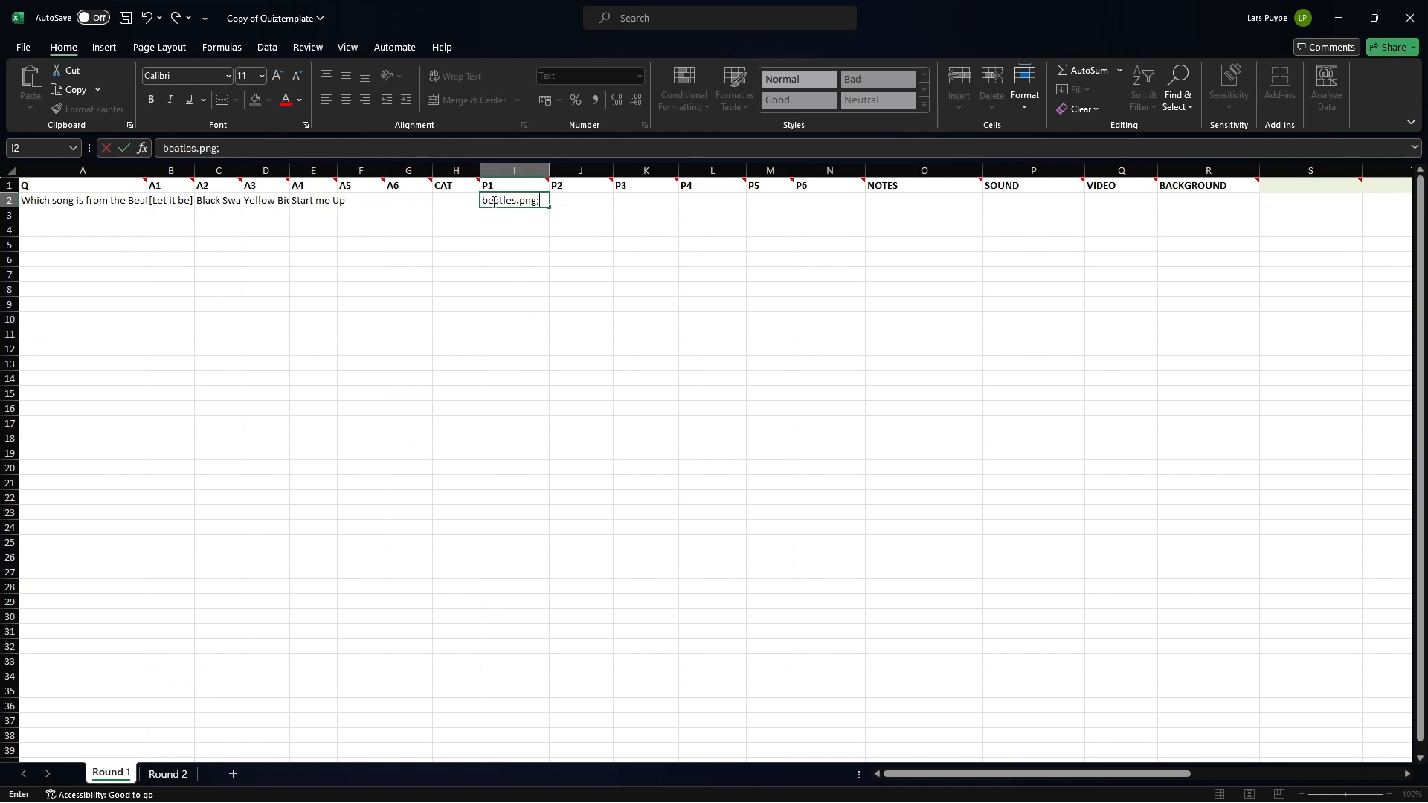
pyautogui.write('The Beatles')
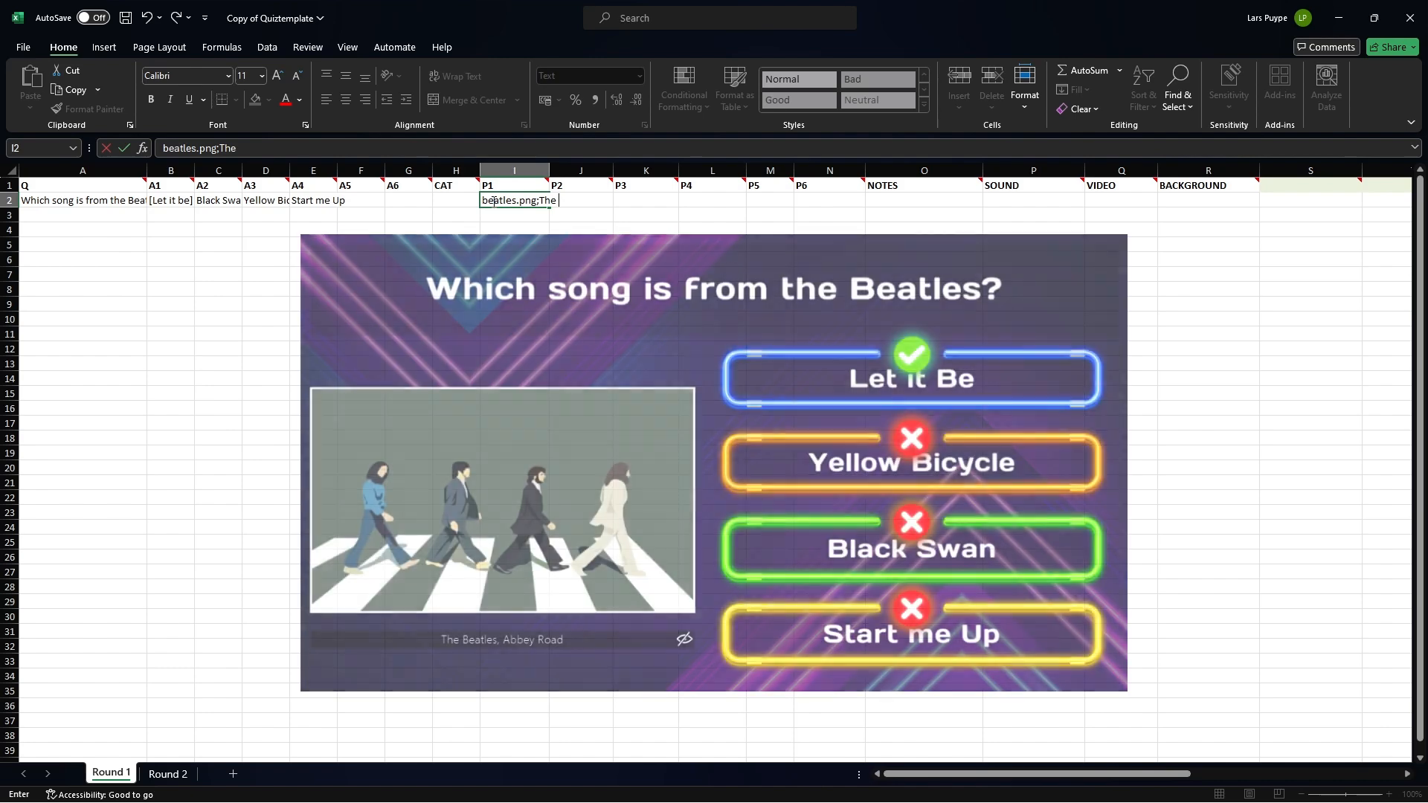
pyautogui.write(', Abbey Road')
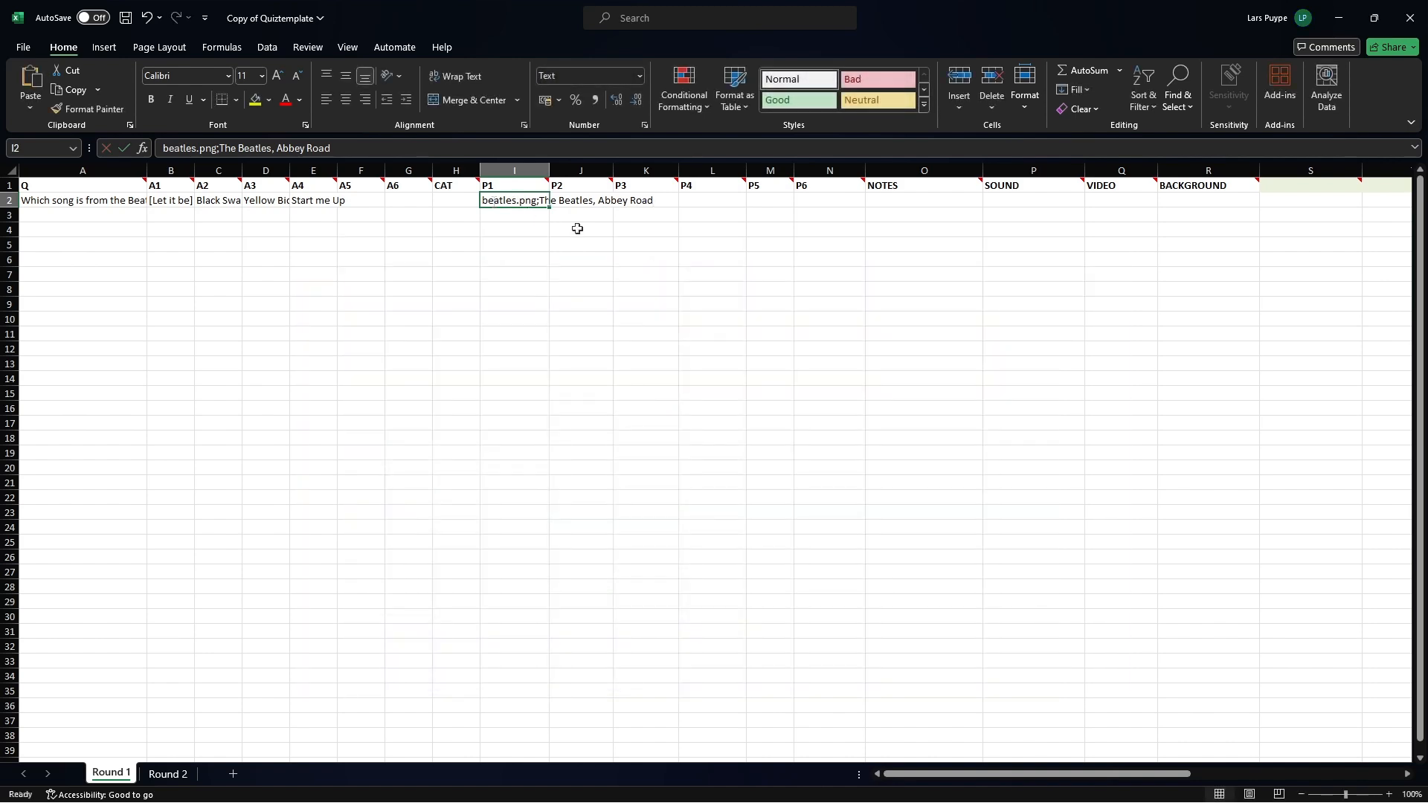
# Enter "Let it Be (1970), is a hit song from the Beatles" in the NOTES column of the first question.
pyautogui.click(887, 200)
pyautogui.doubleClick(888, 201)
pyautogui.write('Let it Be (1970), is a hit song from th')
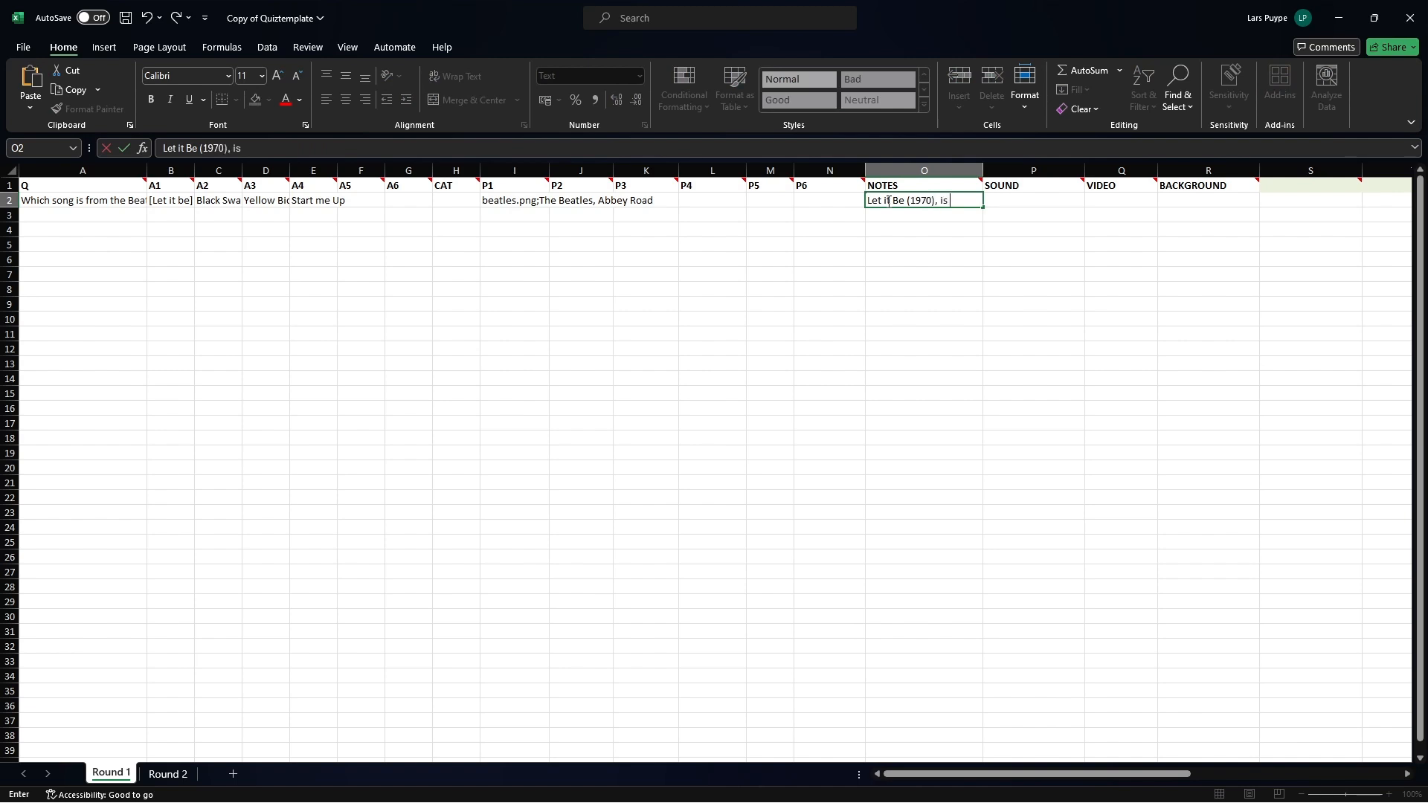
pyautogui.write('e Beatles')
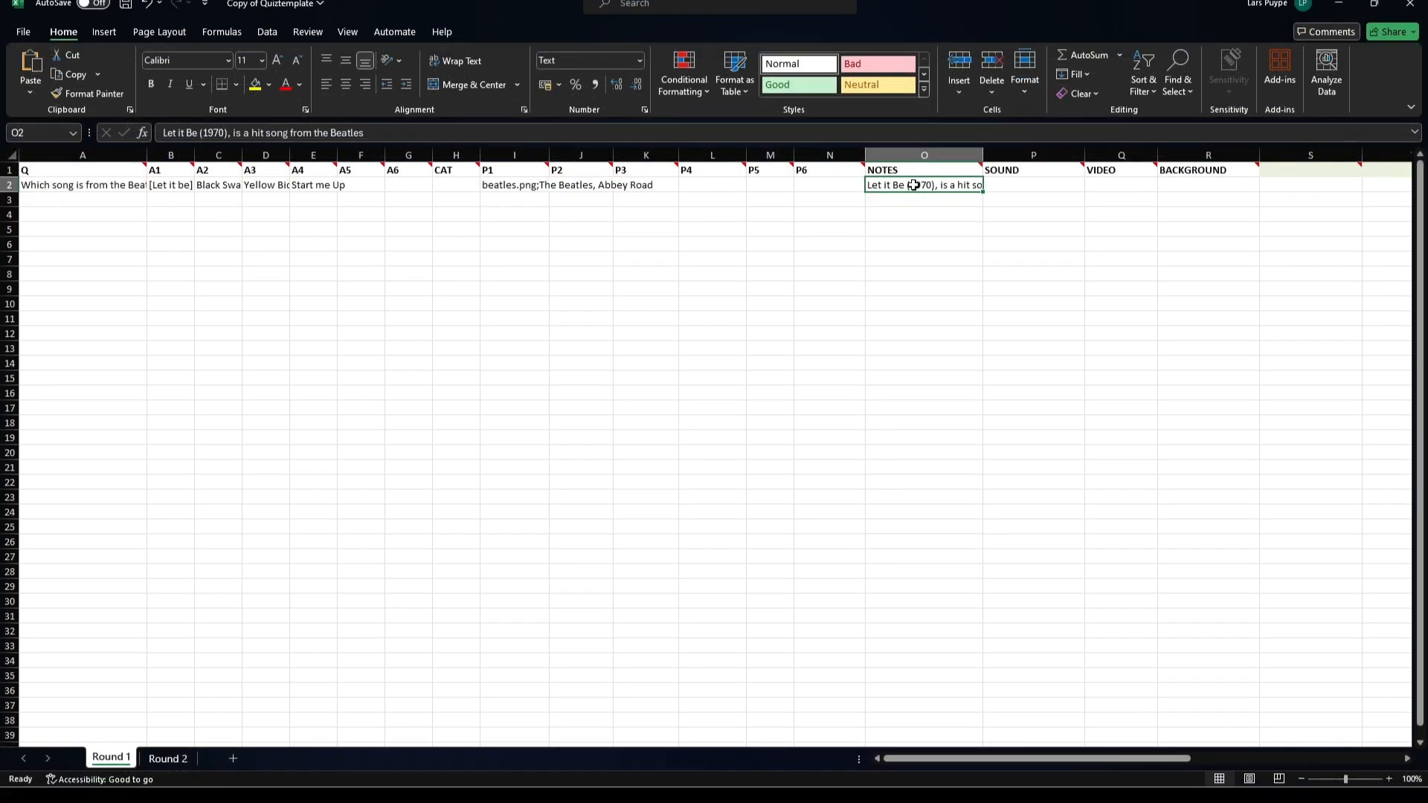
# Add the linked sound file "{L}music.mp3" in the SOUND column of the first question.
pyautogui.click(1015, 186)
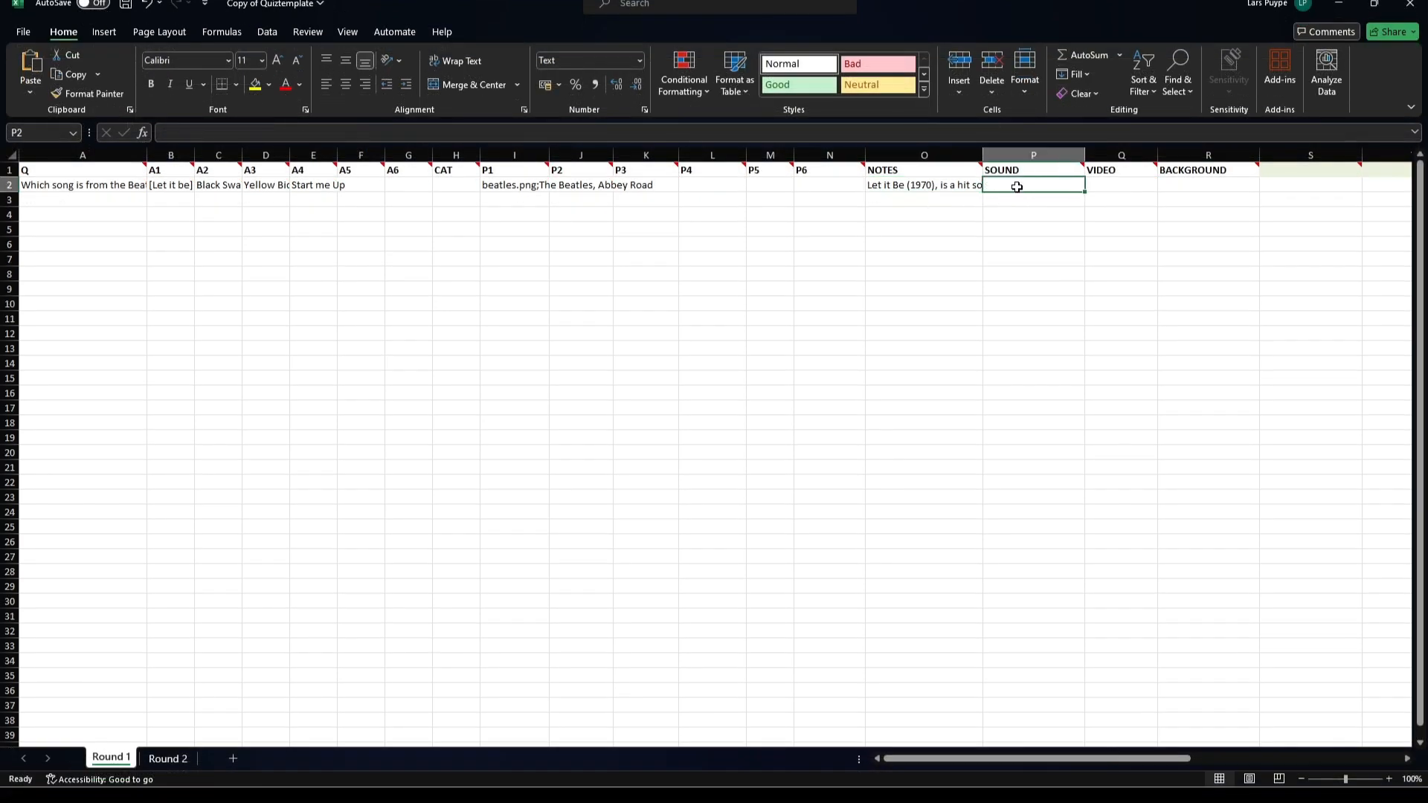
pyautogui.moveTo(1091, 170)
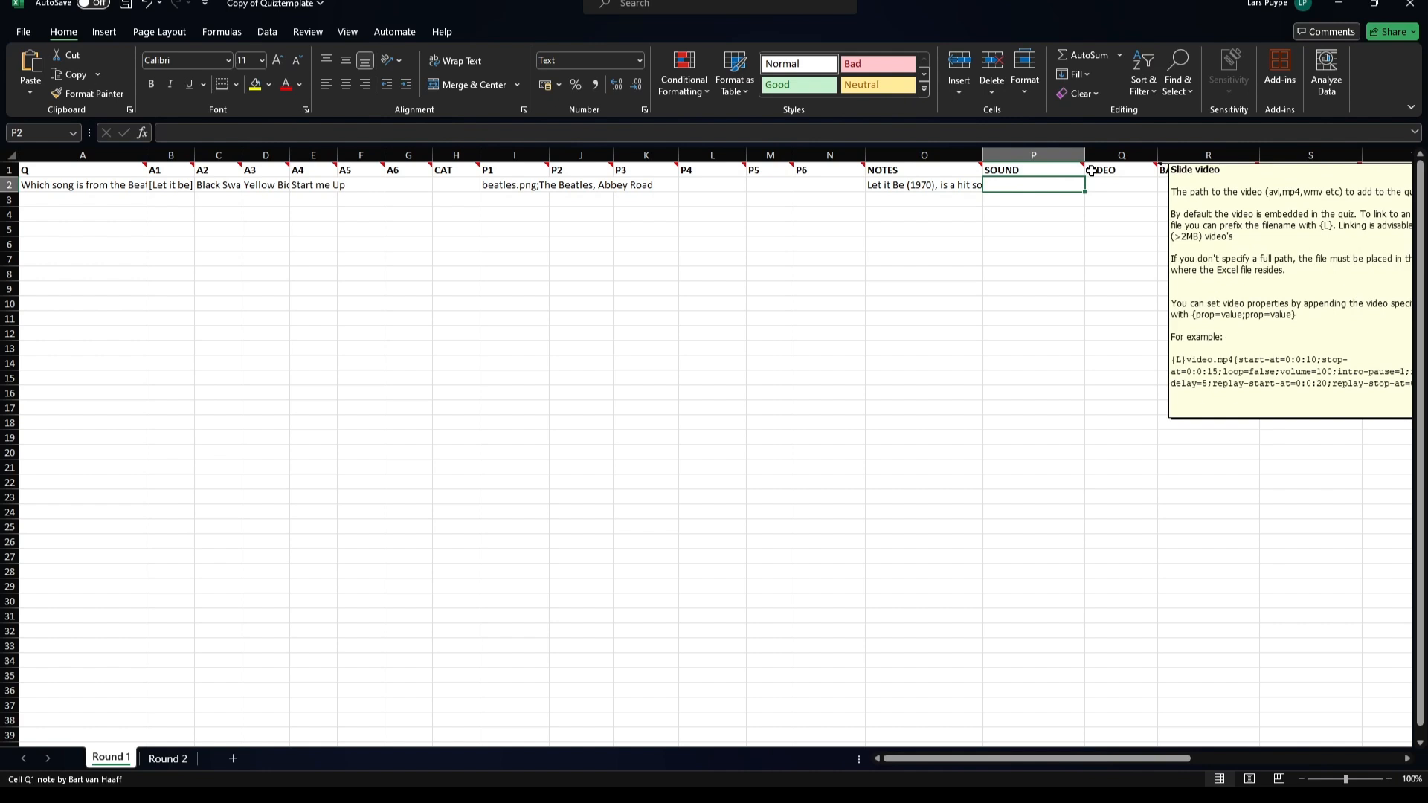
pyautogui.doubleClick(1031, 187)
pyautogui.write('mus')
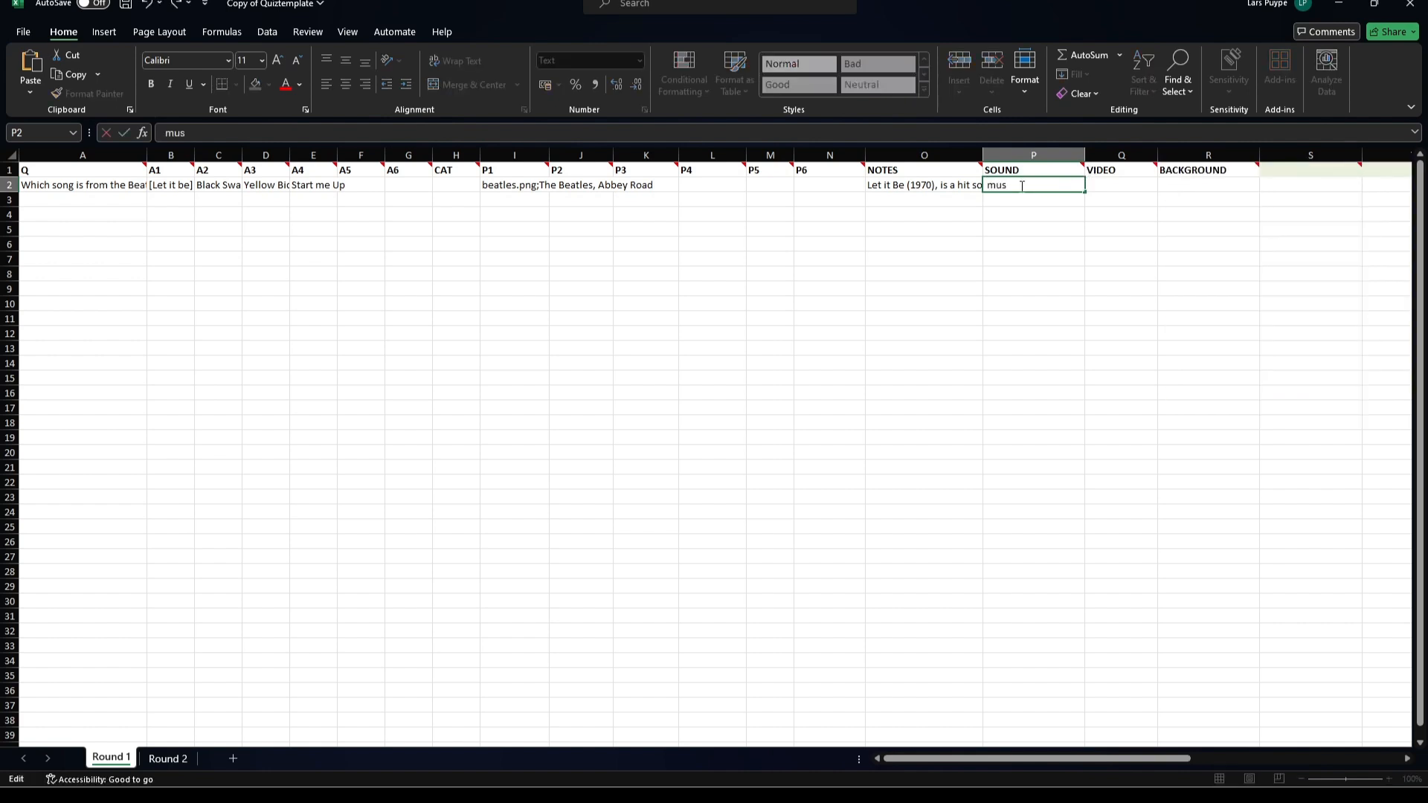
pyautogui.write('ic.mp3')
pyautogui.write('{')
pyautogui.write('L}')
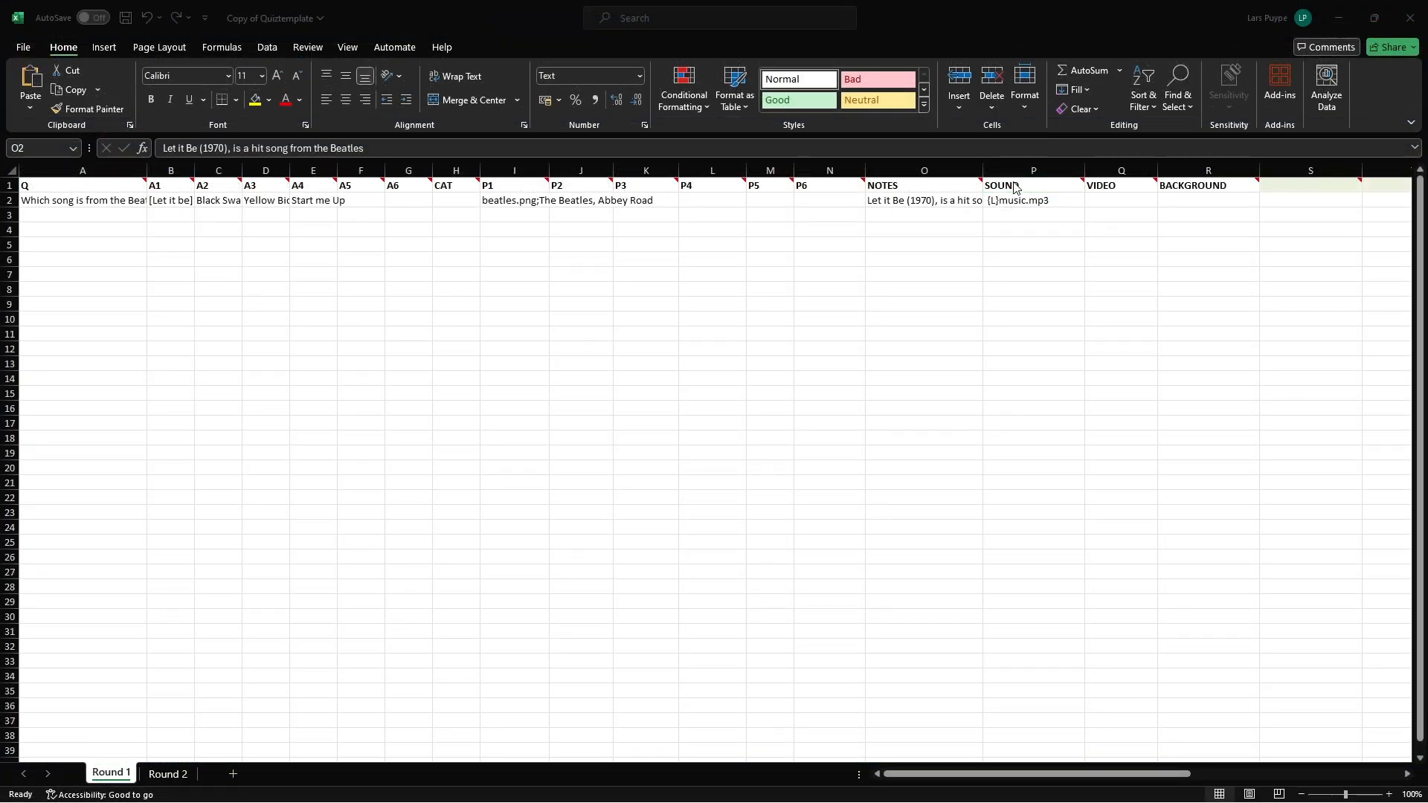
# Read the header notes of the SOUND and VIDEO columns for the available media properties.
pyautogui.click(1014, 186)
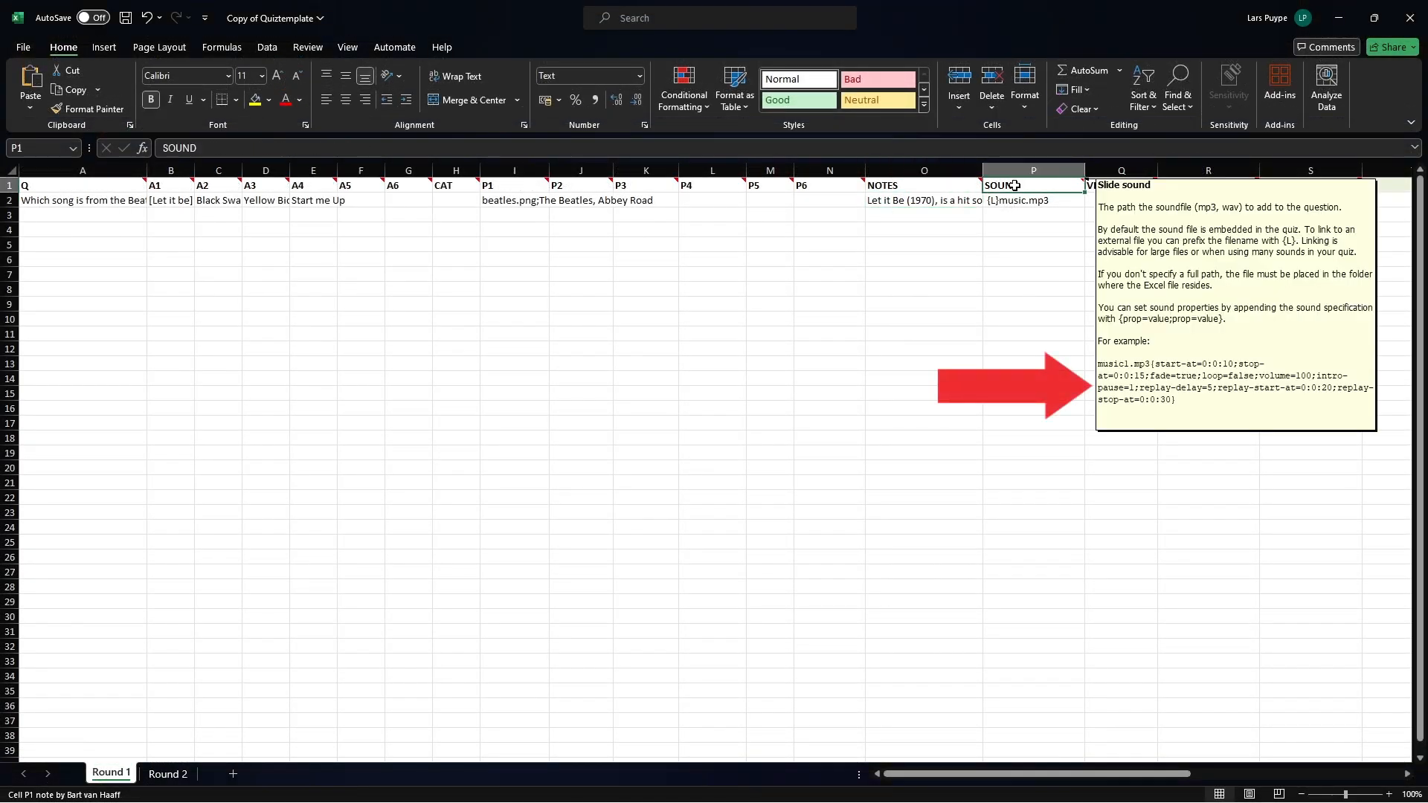
pyautogui.moveTo(1112, 191)
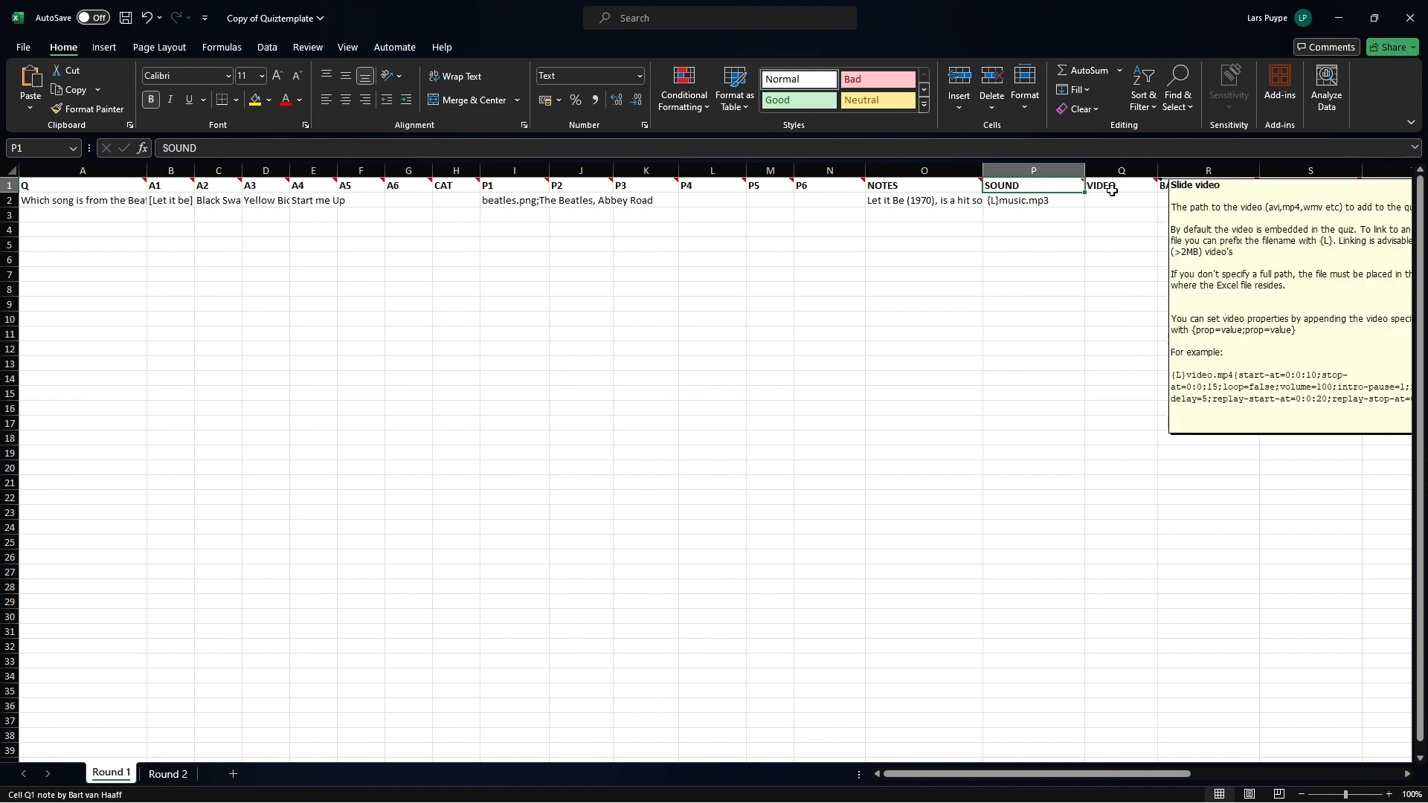
pyautogui.moveTo(515, 185)
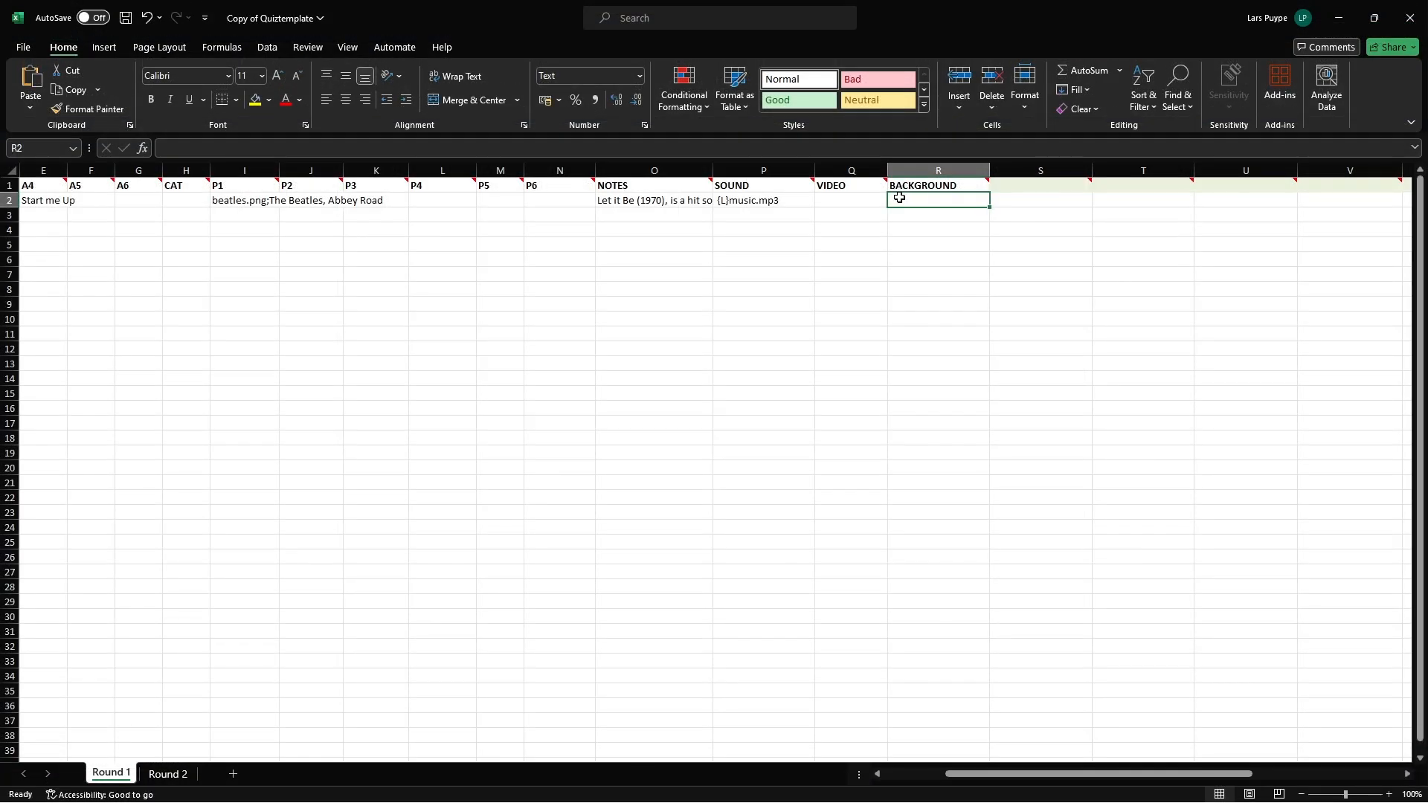
# Enter "gameshowbackground.png" in the BACKGROUND column of the first question.
pyautogui.write('ga')
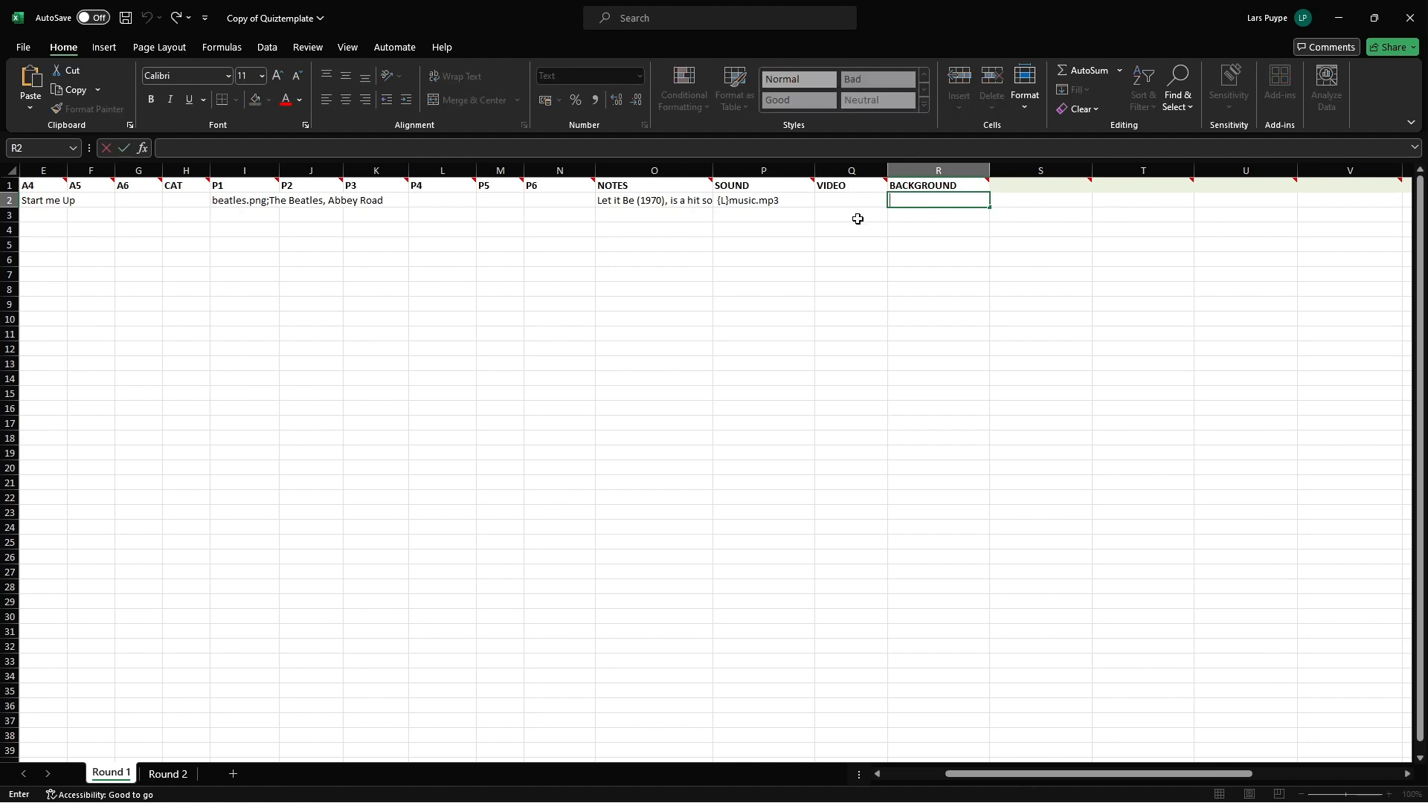
pyautogui.write('meshowbackground.png')
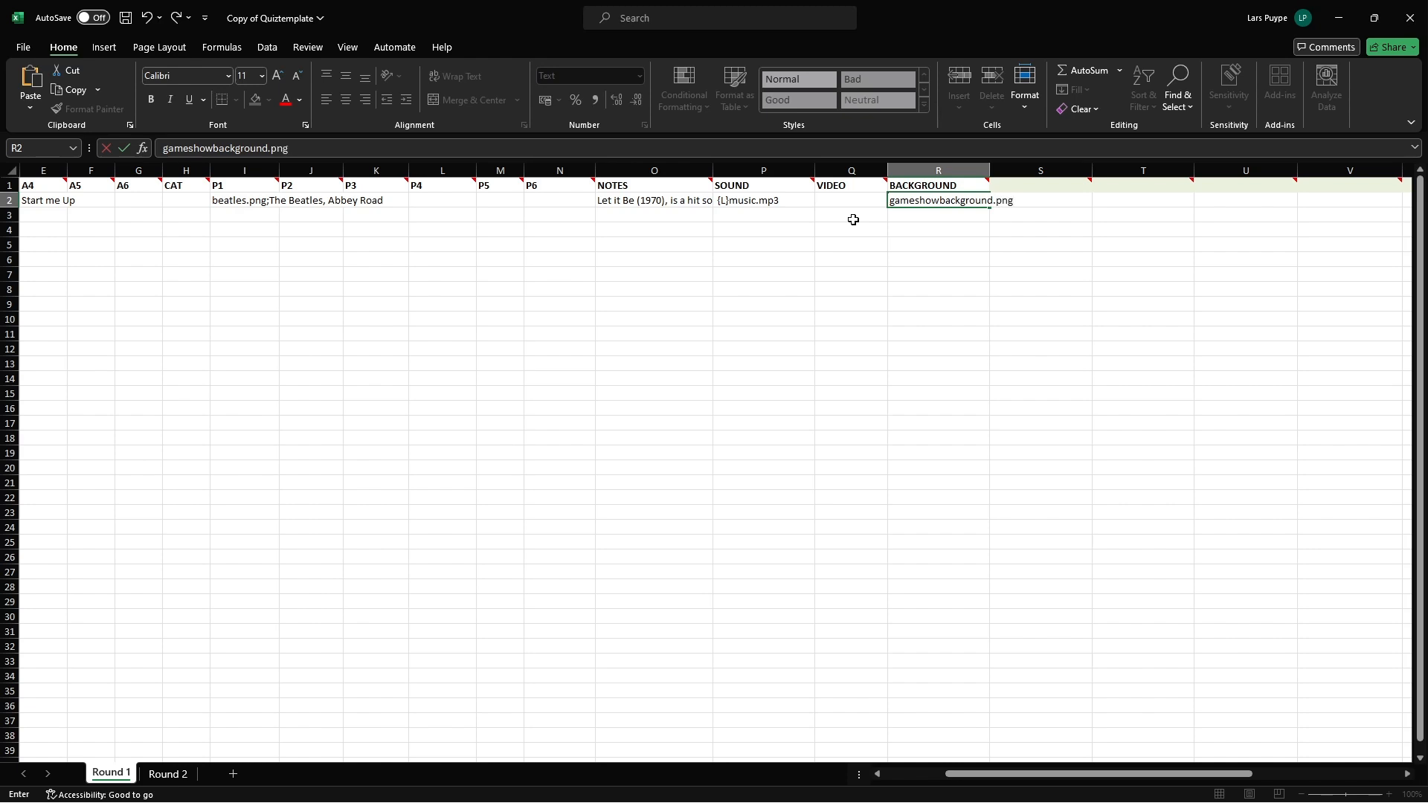
pyautogui.hotkey('ctrl', 'Return')
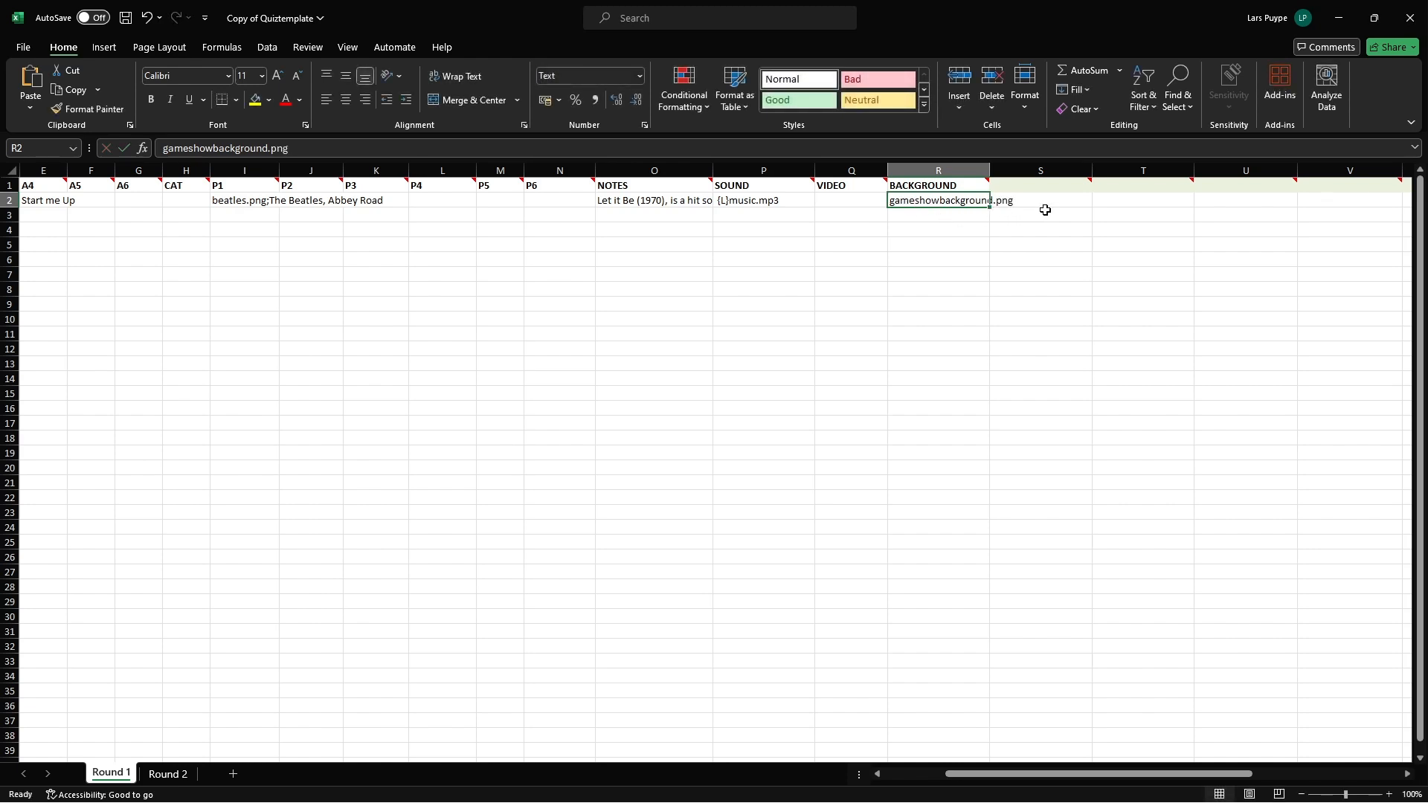
# Look through the optional column types offered in the empty header cell S1.
pyautogui.click(1063, 192)
pyautogui.moveTo(1063, 187)
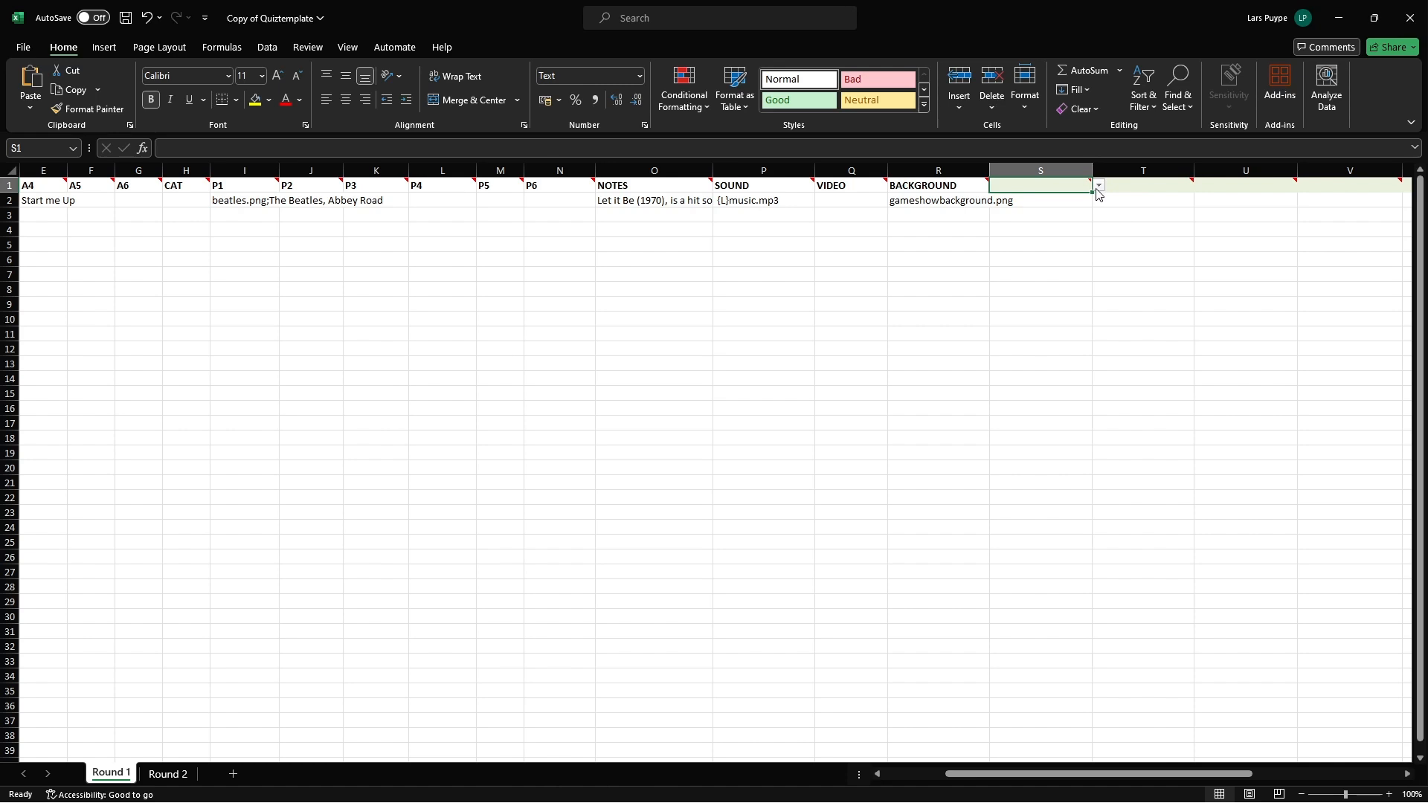
pyautogui.click(1099, 188)
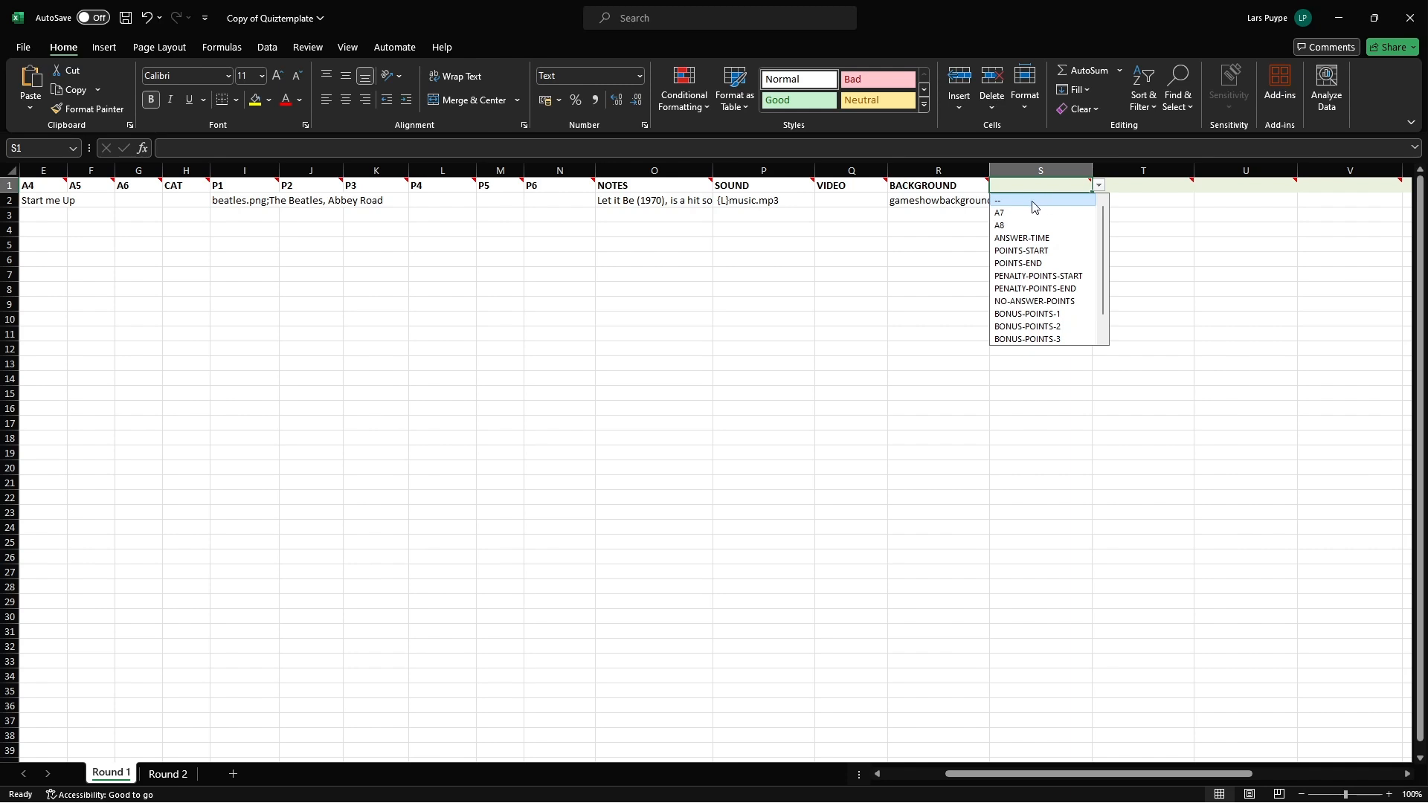
pyautogui.scroll(-1, 1030, 223)
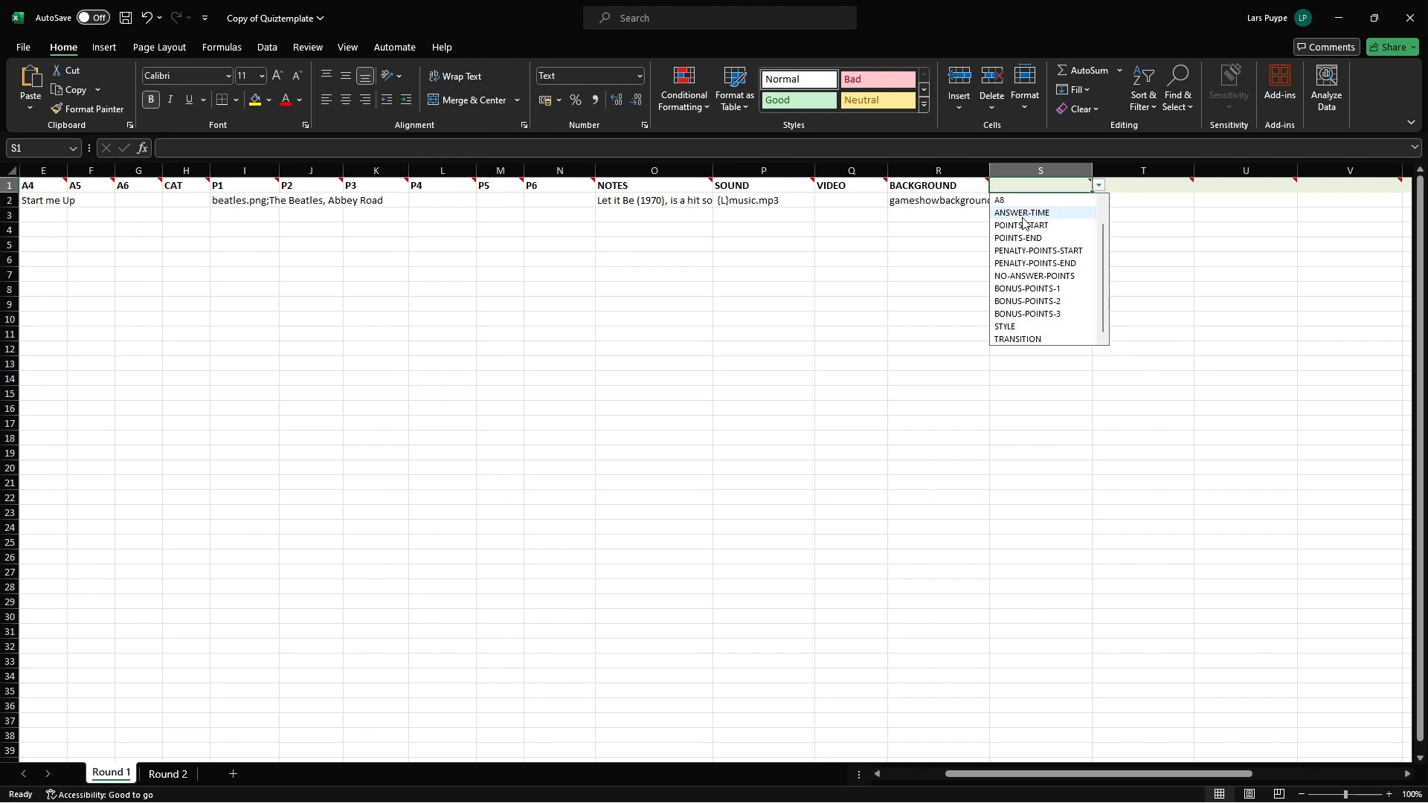
pyautogui.scroll(1, 1023, 221)
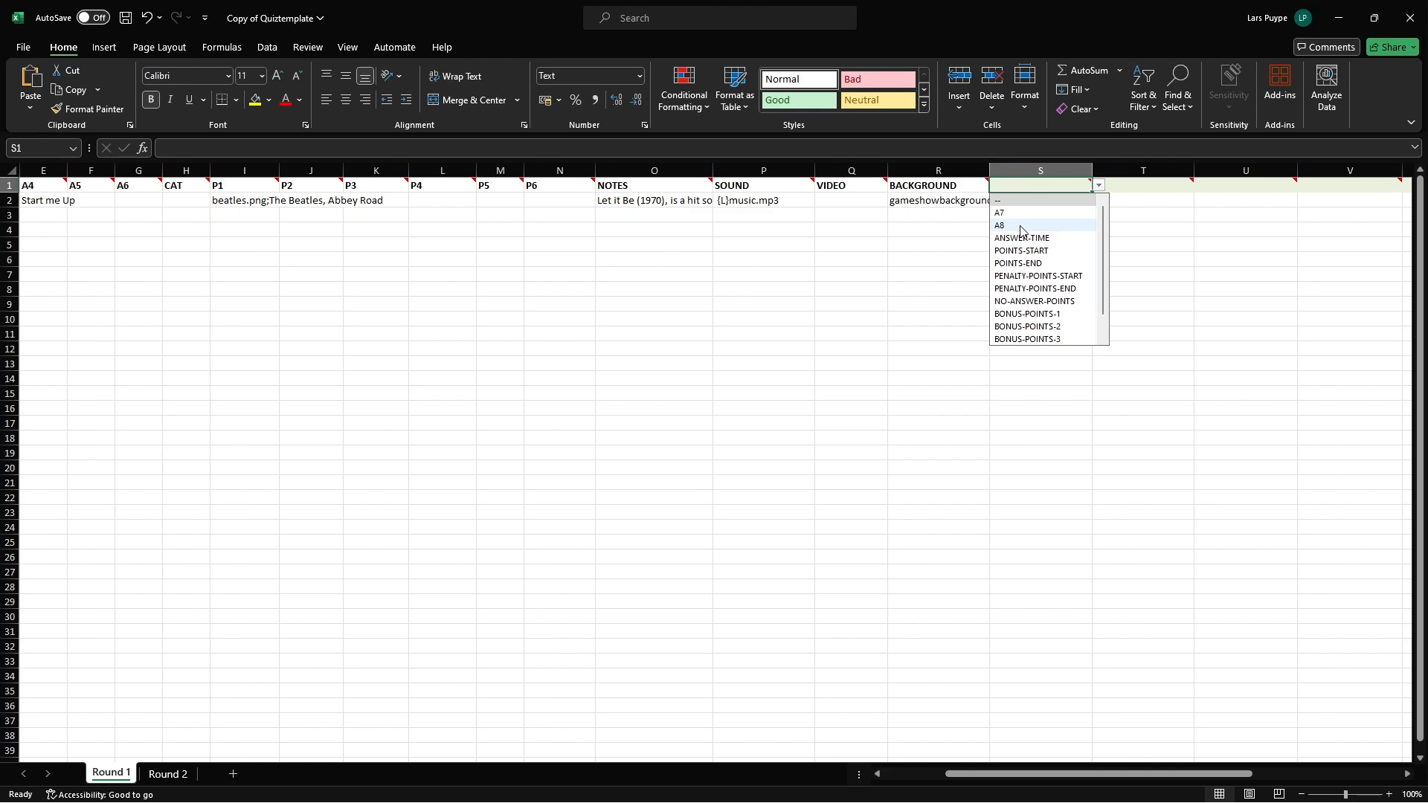
# Switch to QuizXpress Studio and open the full gallery of slide styles.
pyautogui.press('alt')
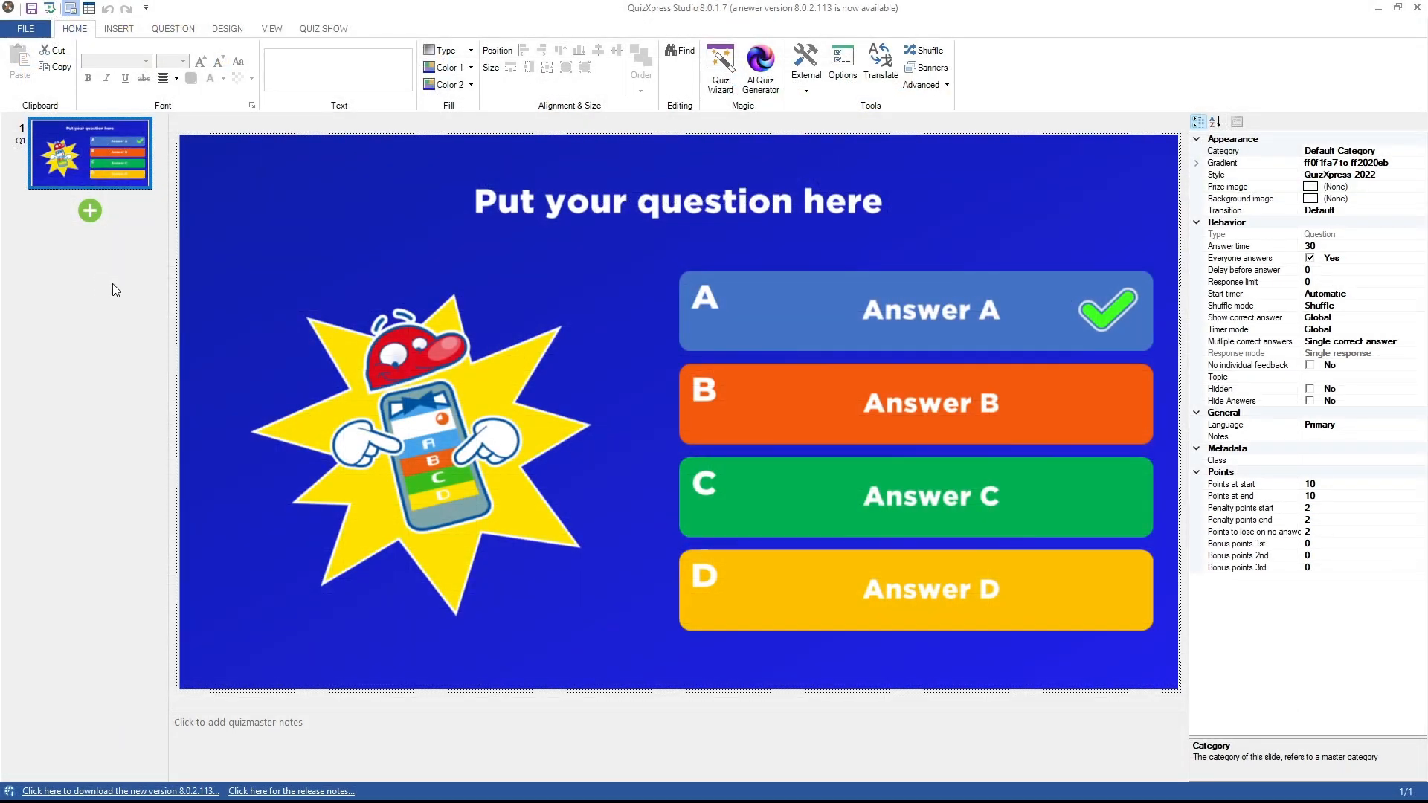
pyautogui.click(233, 30)
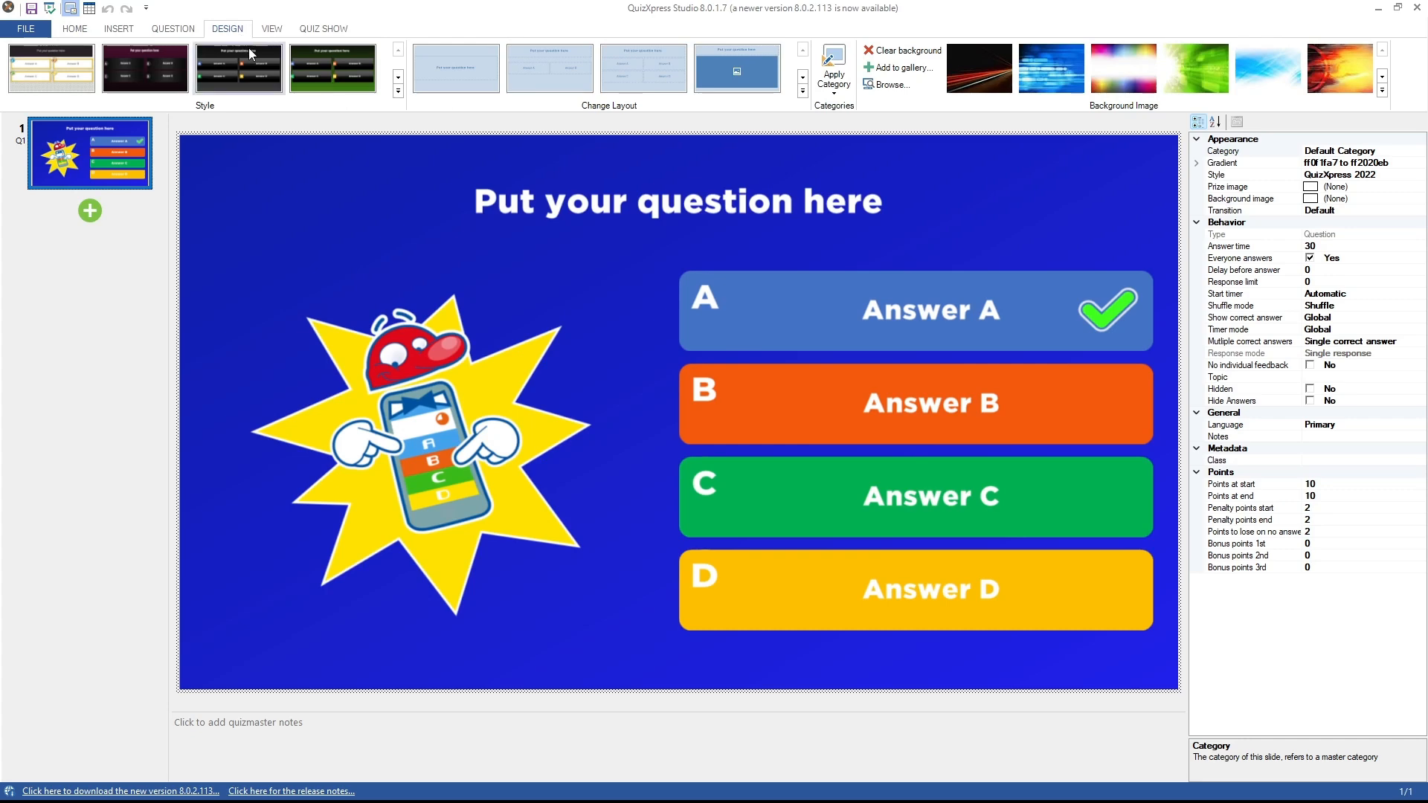
pyautogui.click(399, 92)
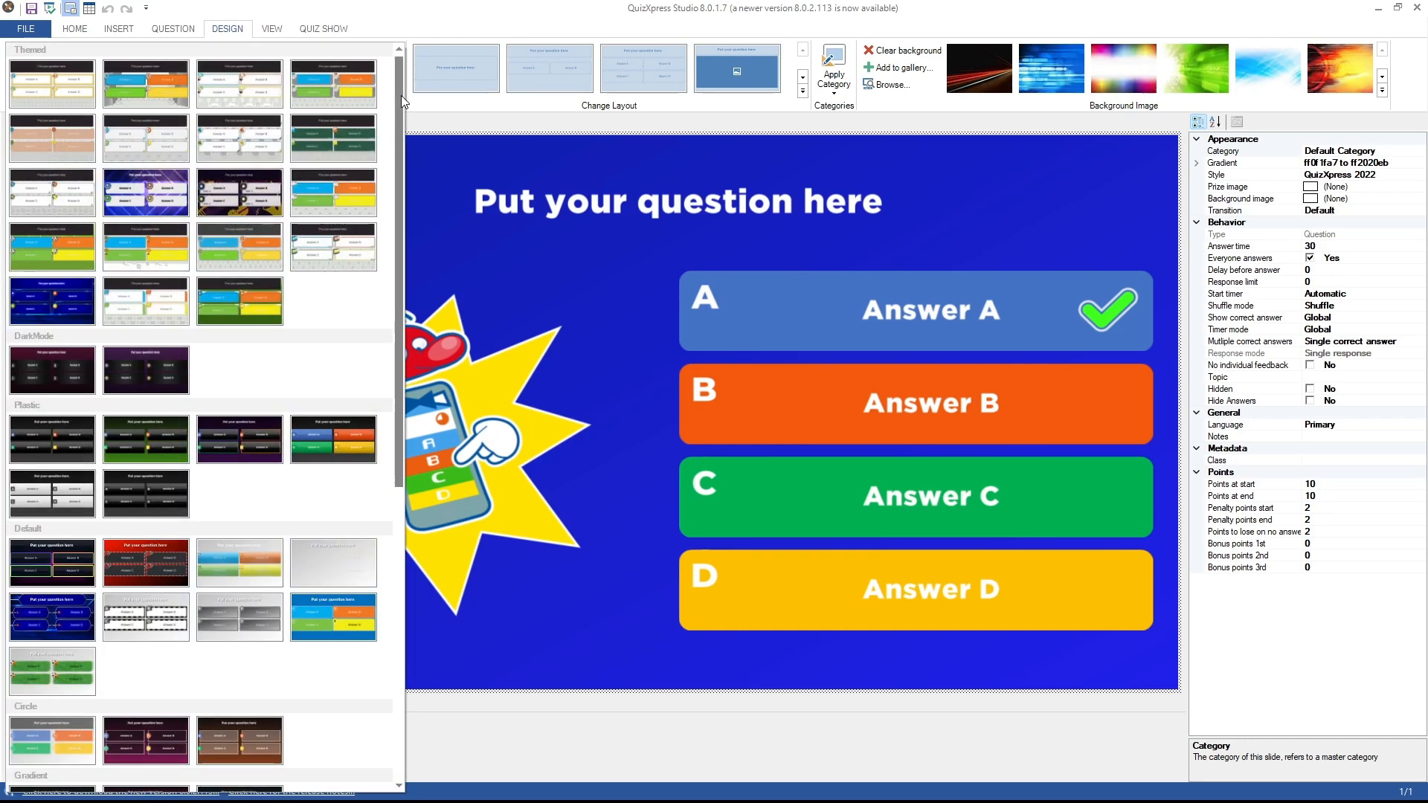